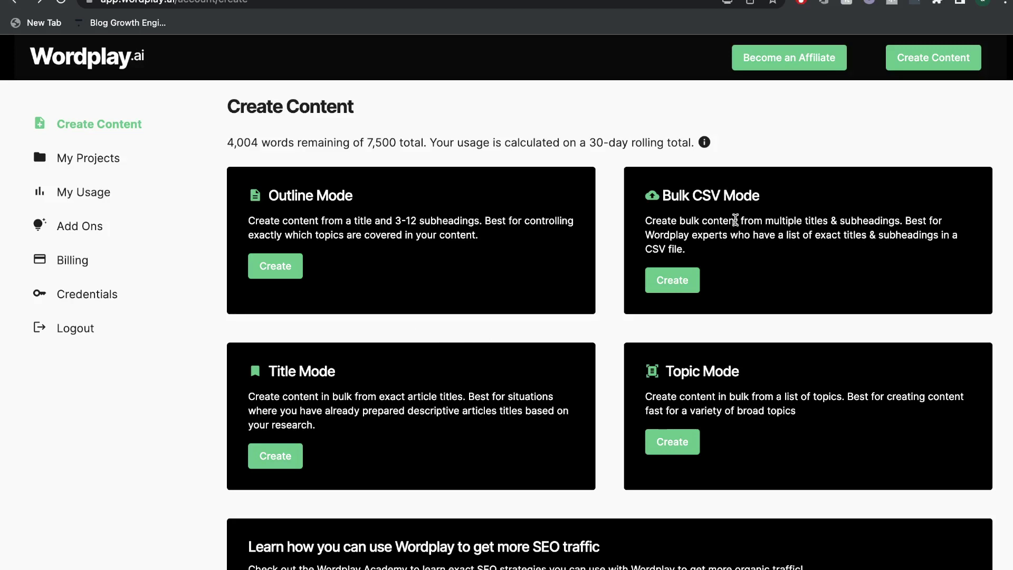
Step: Bring up Autoblogging.ai's Pro Mode form and scroll to its Article Title, Subheading and Keywords fields
click(268, 272)
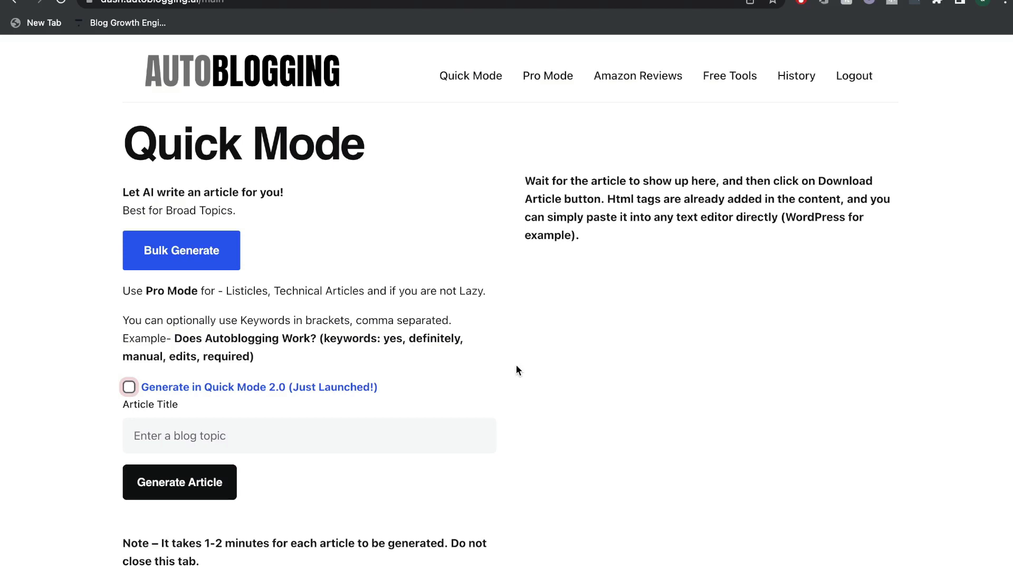
scroll(516, 369, down, 1)
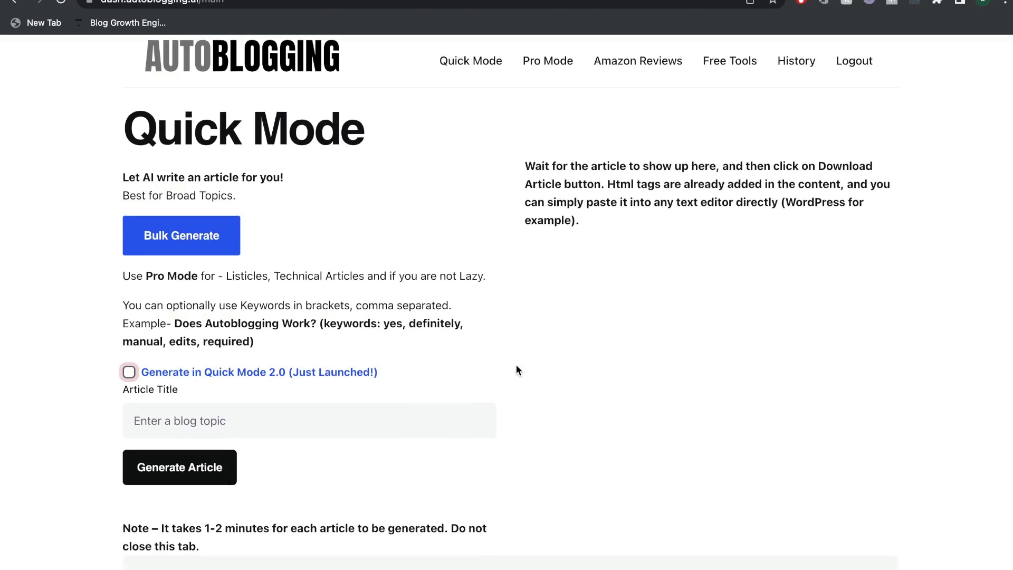
scroll(493, 323, down, 1)
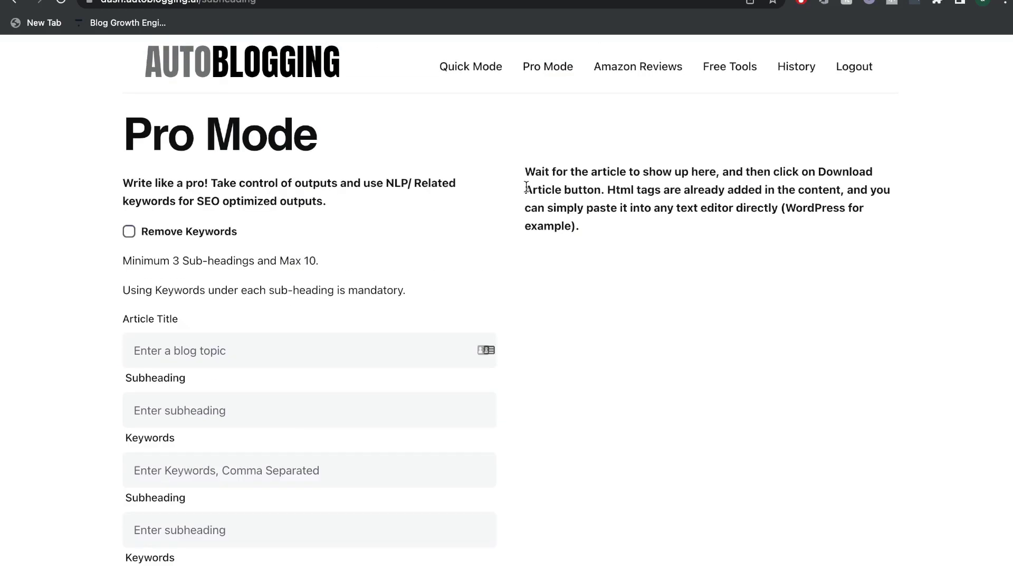
Step: Scroll up and down through the Pro Mode form's per-section title, subheading and keyword fields
scroll(517, 174, down, 1)
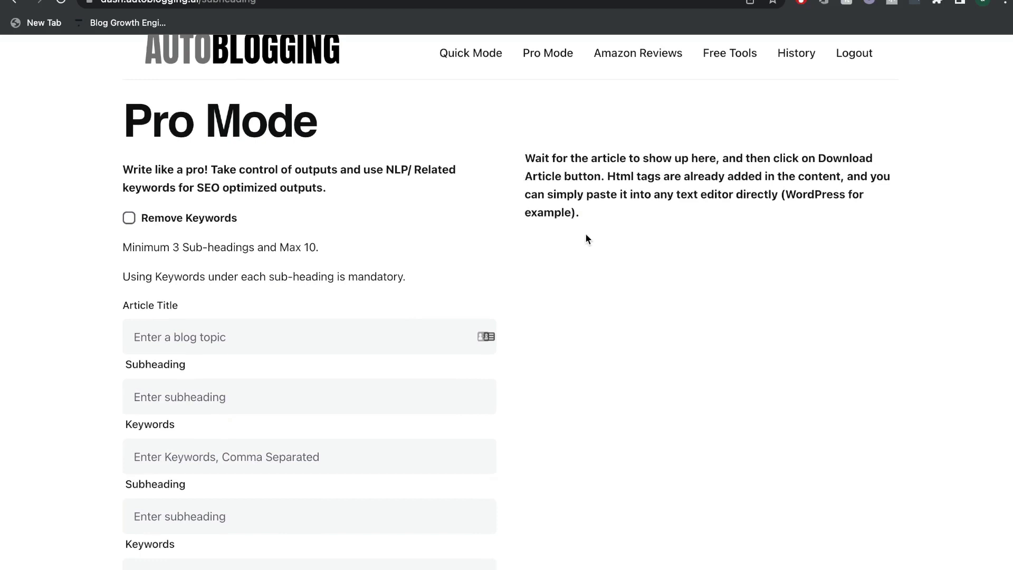
scroll(585, 238, down, 5)
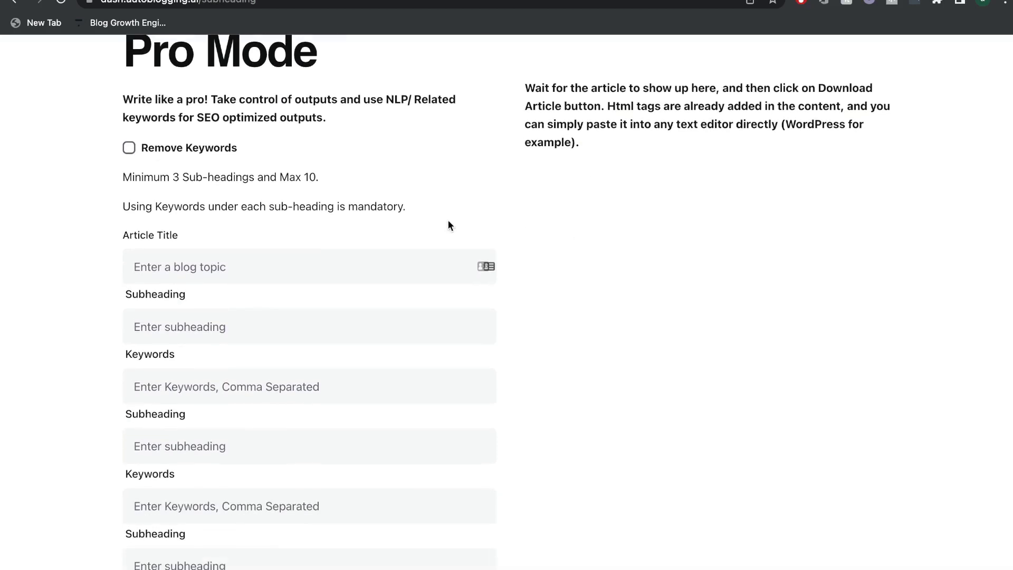
scroll(248, 273, down, 3)
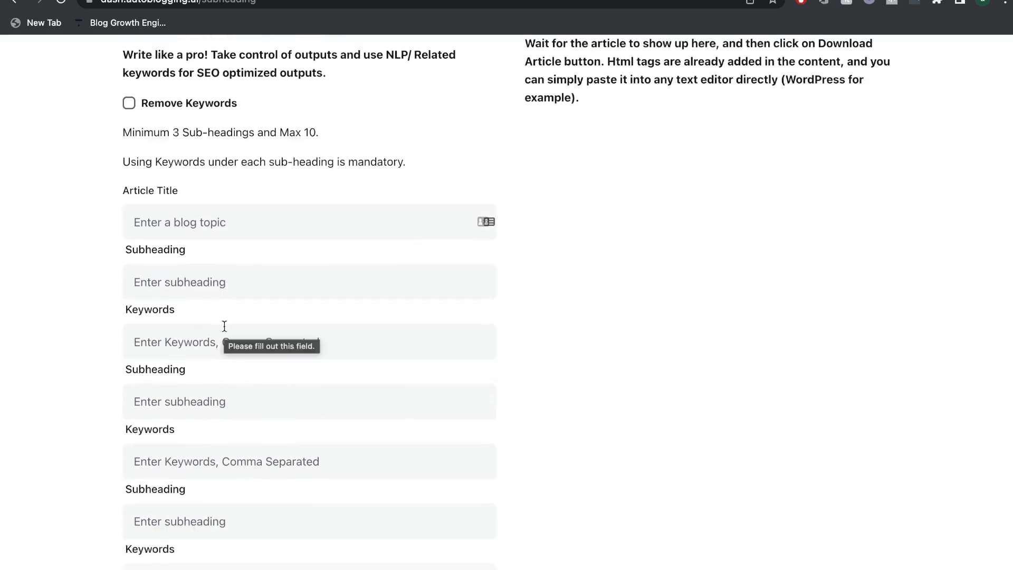
scroll(225, 325, down, 4)
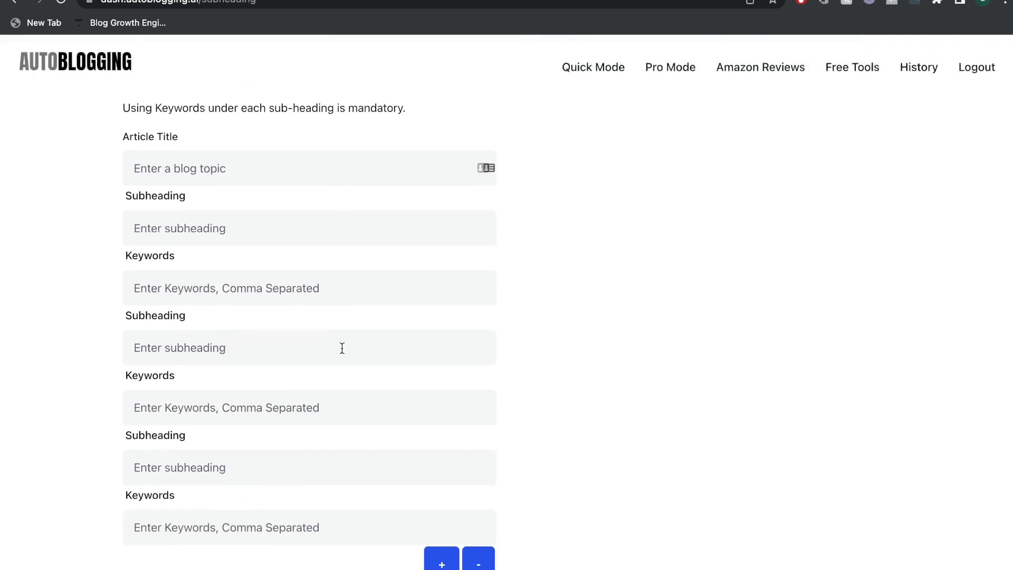
scroll(342, 348, up, 3)
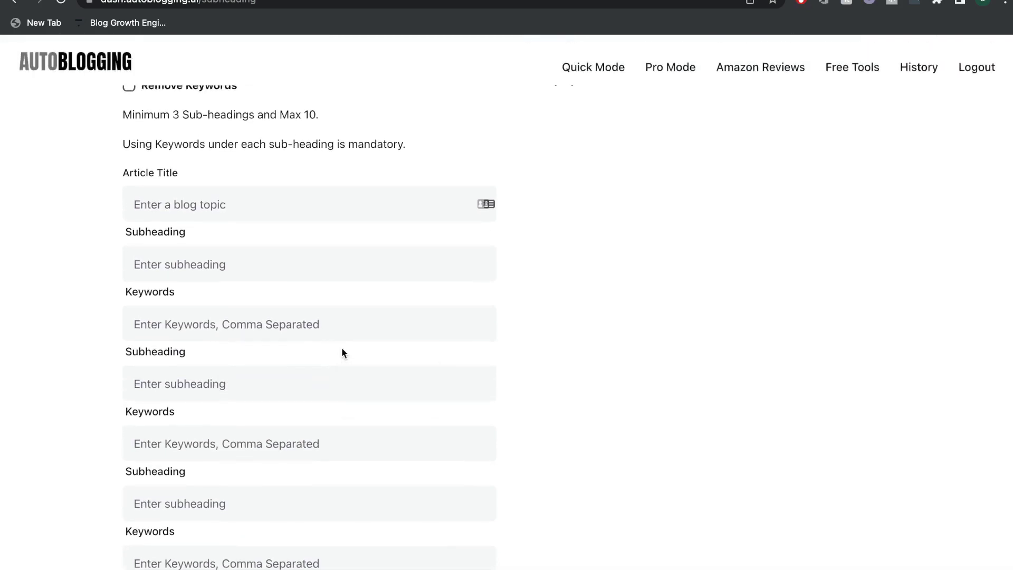
scroll(341, 351, up, 3)
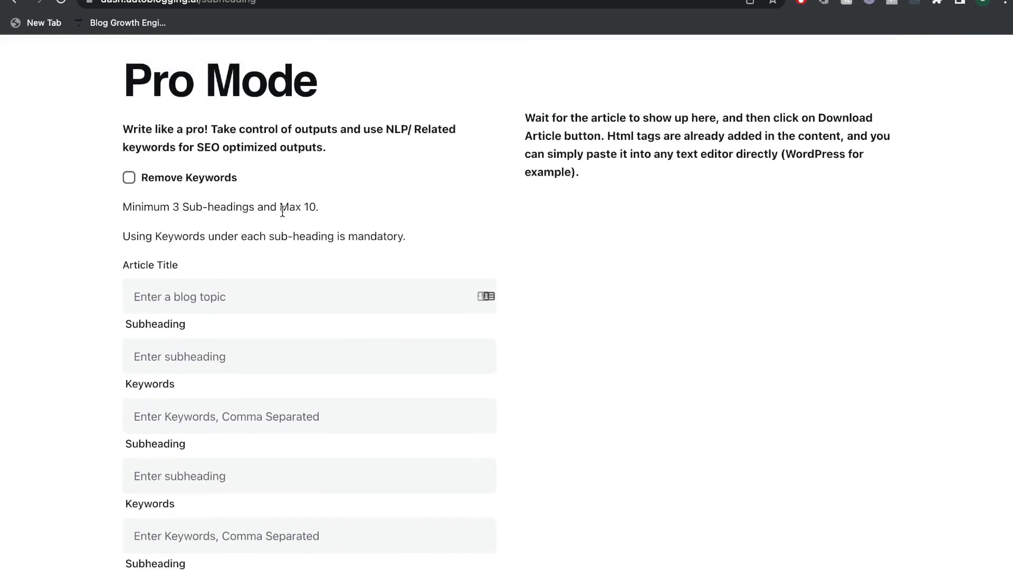
scroll(282, 211, up, 2)
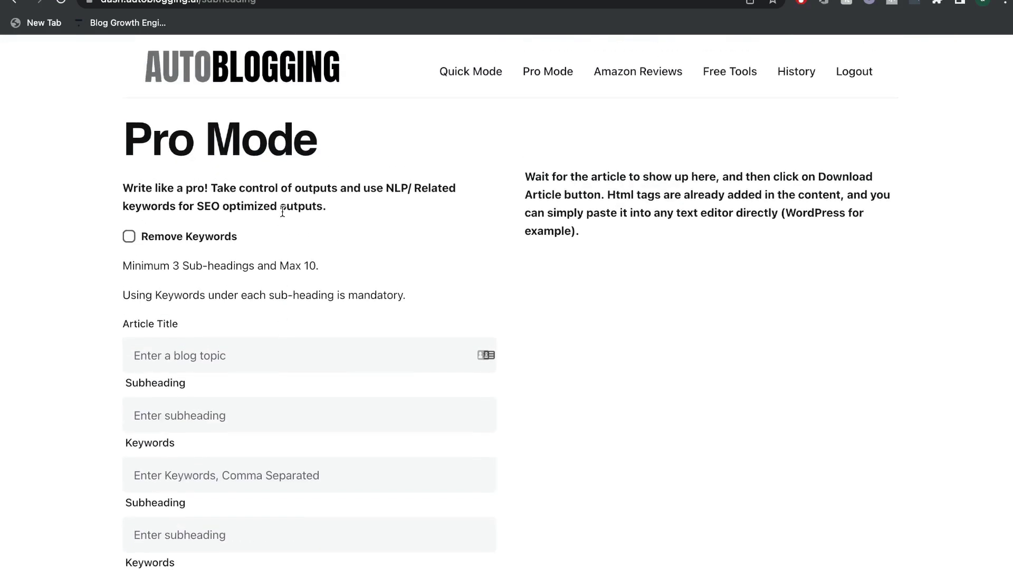
scroll(208, 363, down, 2)
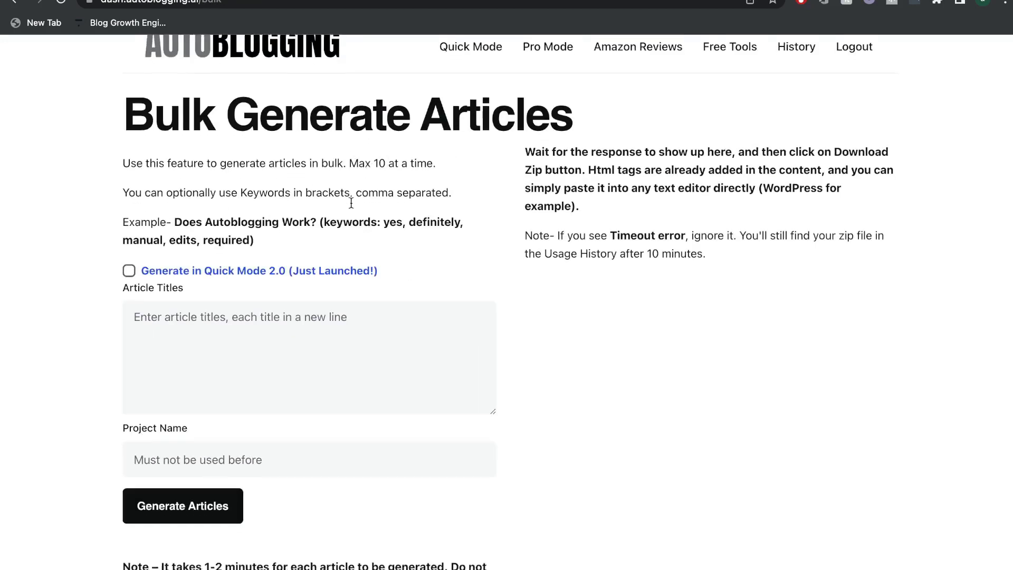
scroll(351, 203, down, 1)
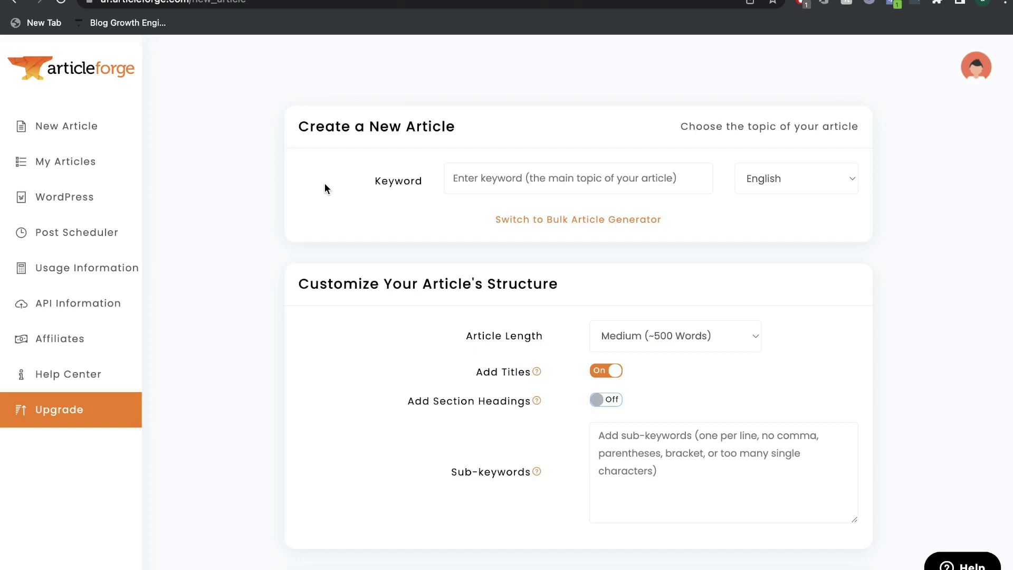
Step: Start a fresh Article Forge article and look over the article length options, leaving Short
click(64, 128)
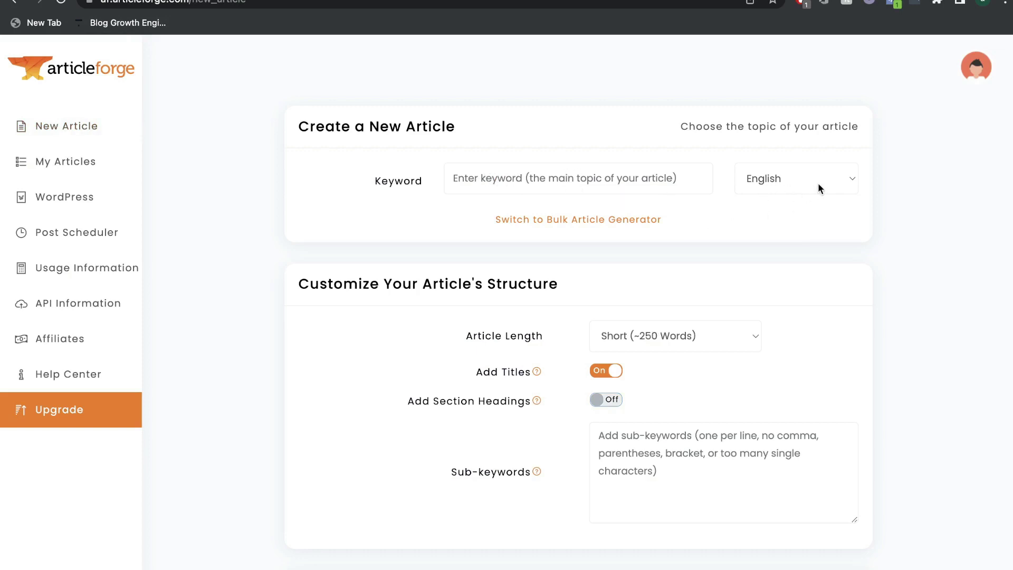
scroll(792, 201, down, 2)
scroll(692, 288, down, 1)
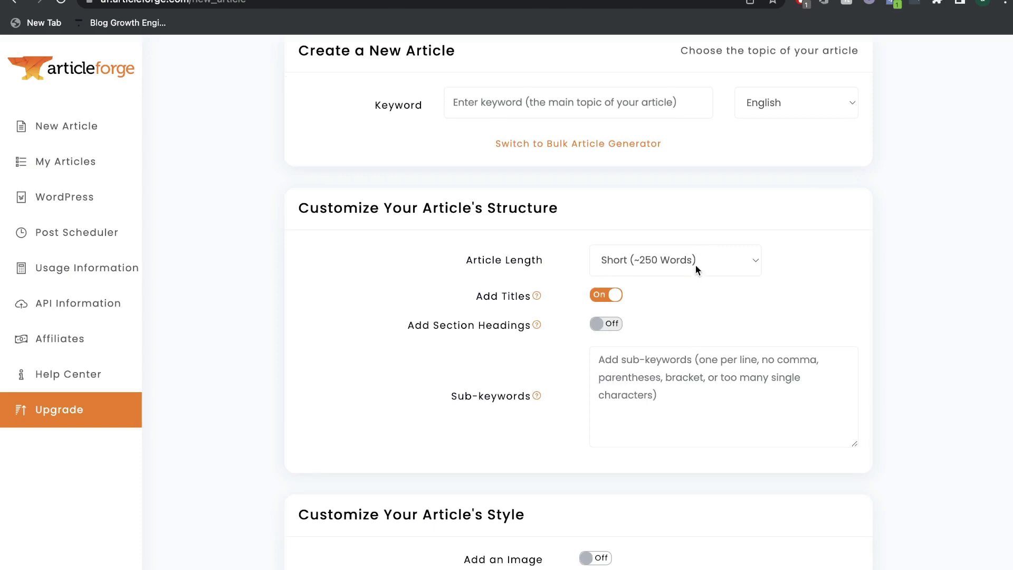
click(694, 264)
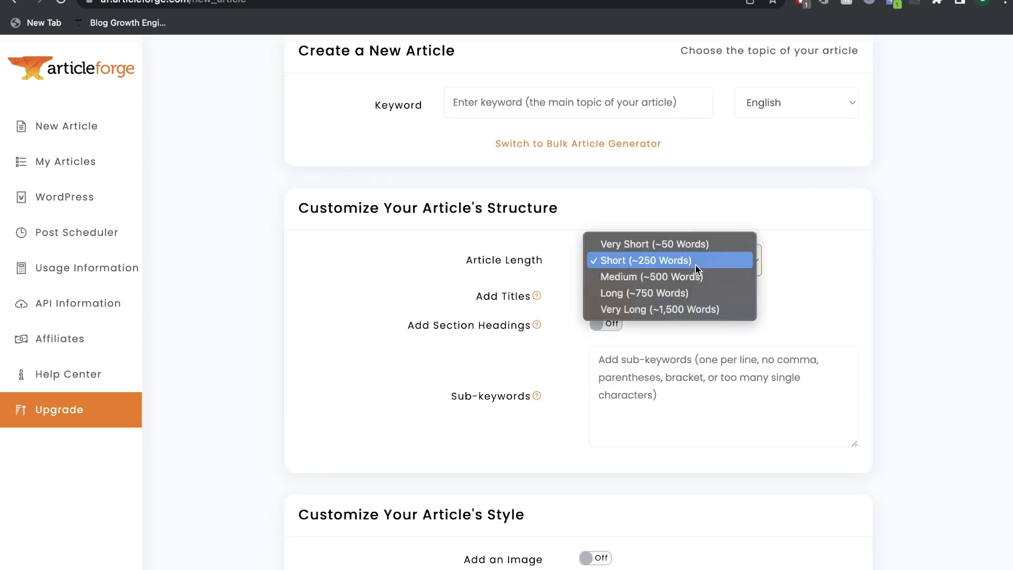
click(805, 272)
scroll(610, 323, down, 2)
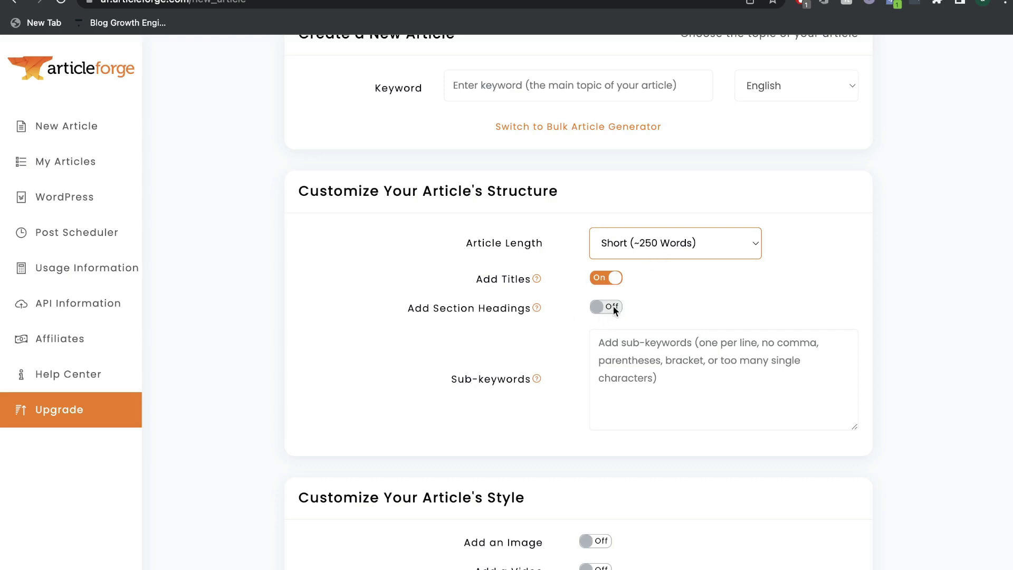
Step: Choose Long (~750 Words) length and keep Add Section Headings switched on
click(666, 244)
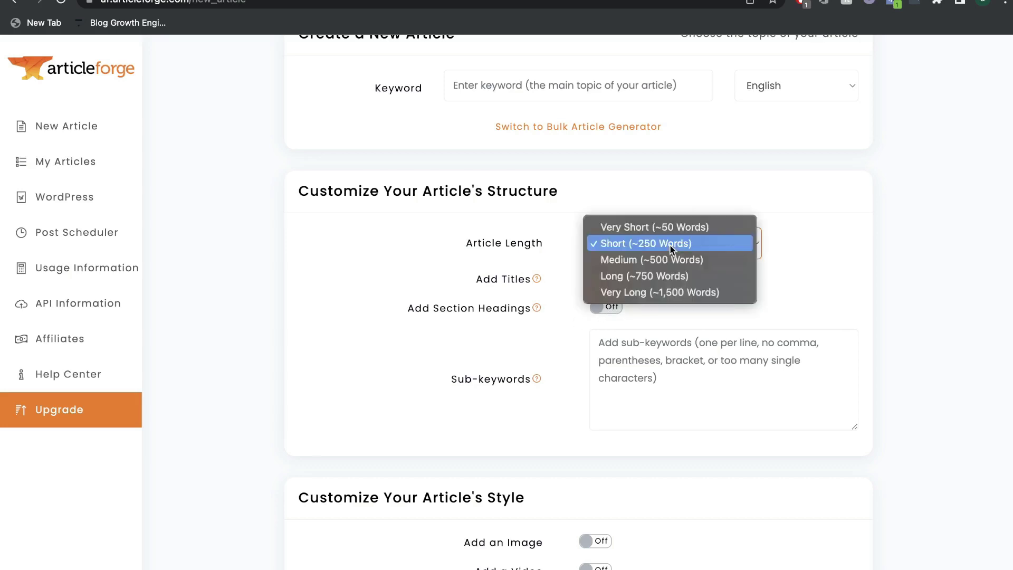
click(667, 276)
click(612, 307)
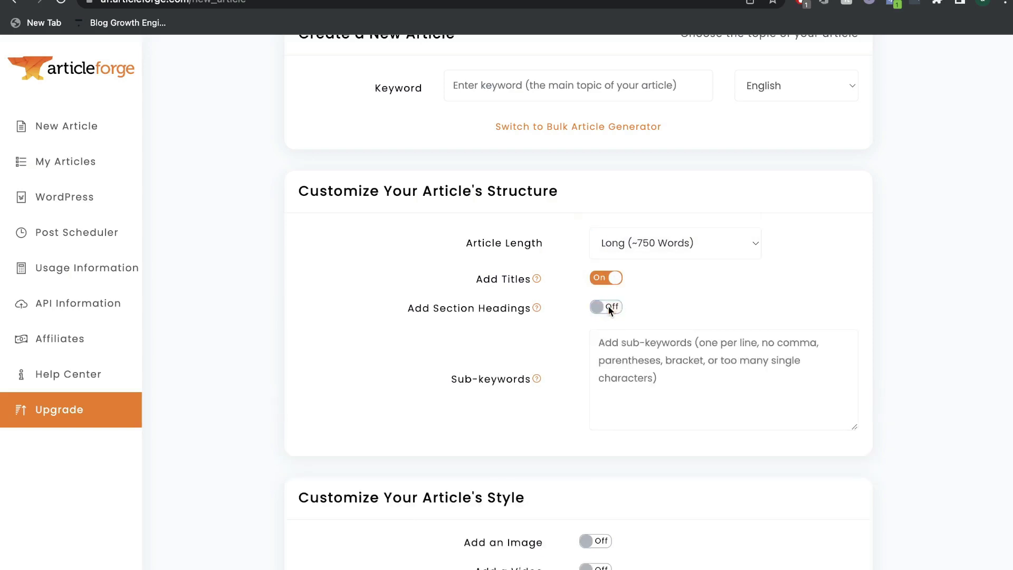
click(608, 306)
scroll(654, 384, down, 2)
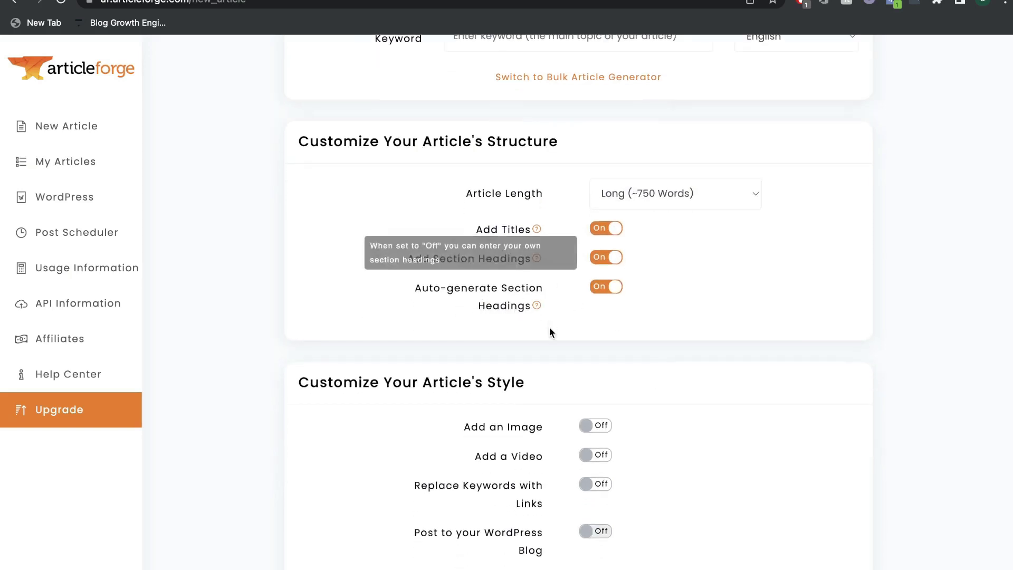
scroll(549, 332, down, 3)
scroll(549, 332, down, 2)
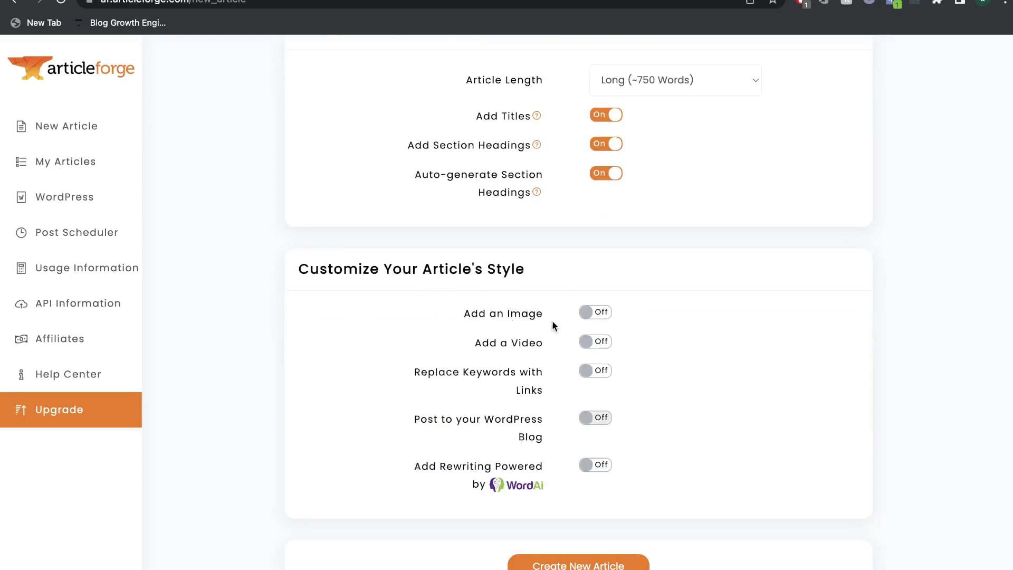
scroll(602, 343, down, 1)
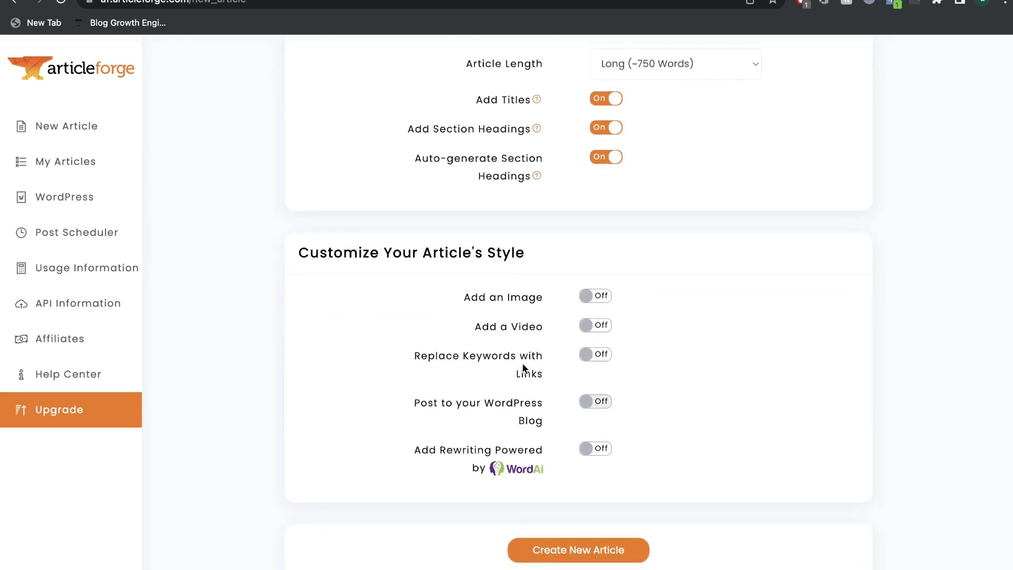
scroll(549, 380, down, 1)
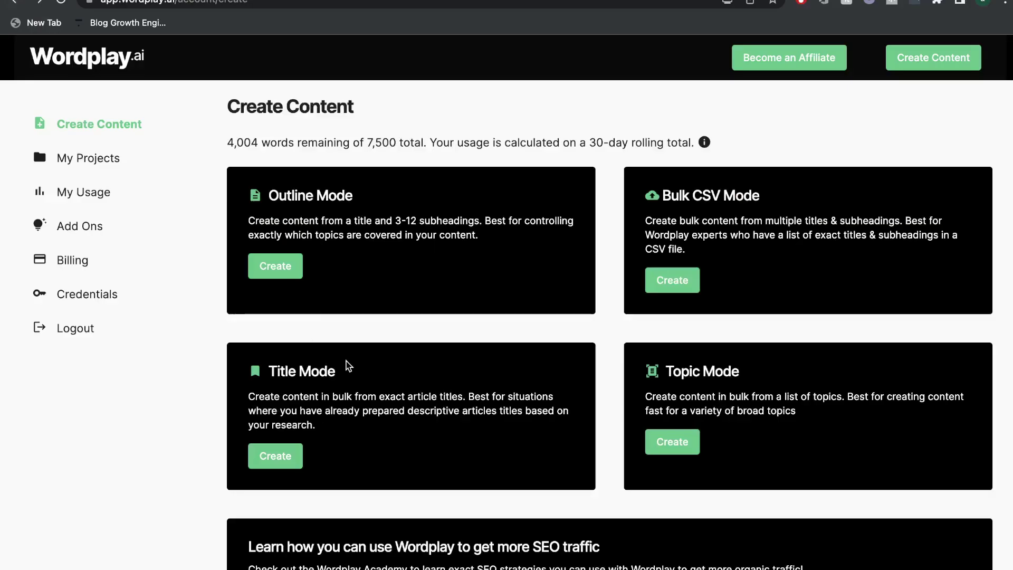
Step: Submit the first-time home buying title as Title Mode project 'Comparison', confirming the 1000-word estimate
click(295, 451)
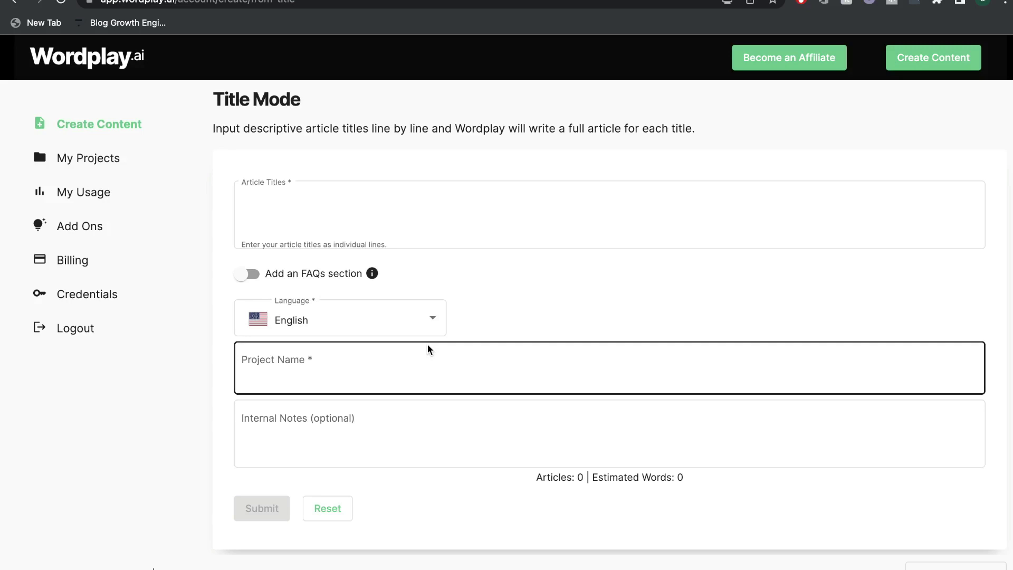
click(428, 216)
text(What are the steps you need to take if you are buying a home for the first time)
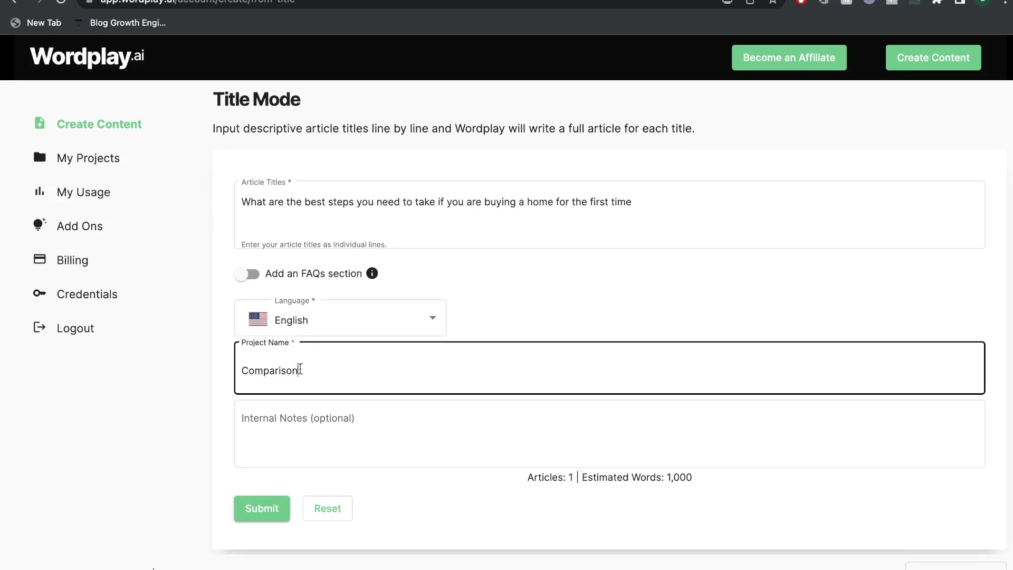
click(263, 507)
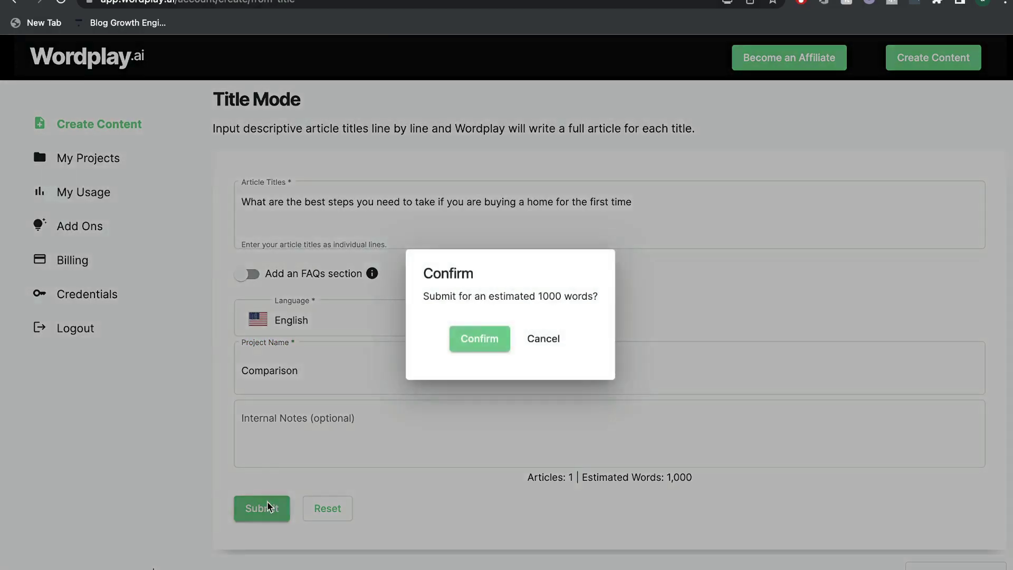
click(465, 346)
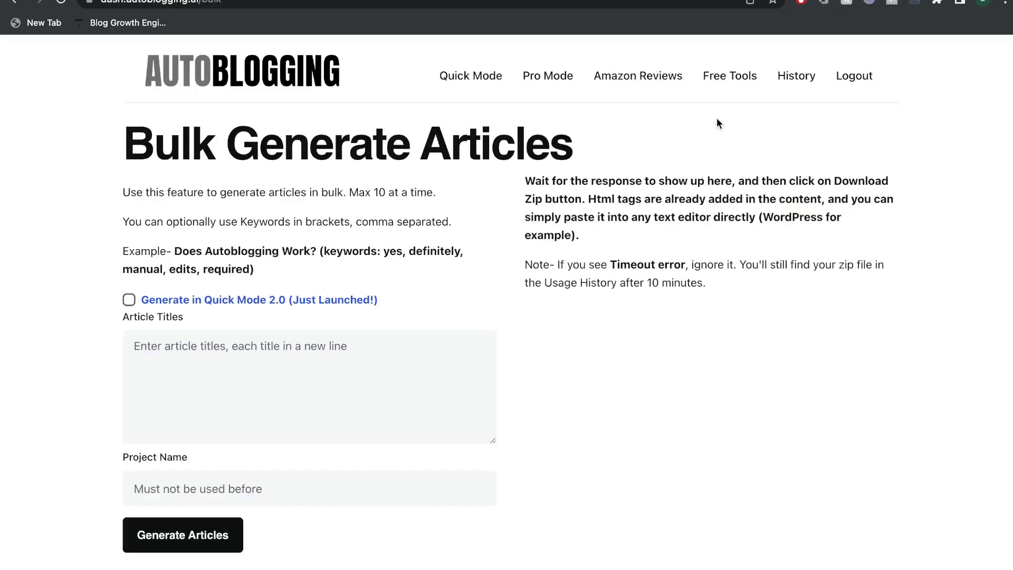
Step: Generate a Quick Mode 2.0 article from the pasted first-time home buying title
scroll(390, 347, down, 1)
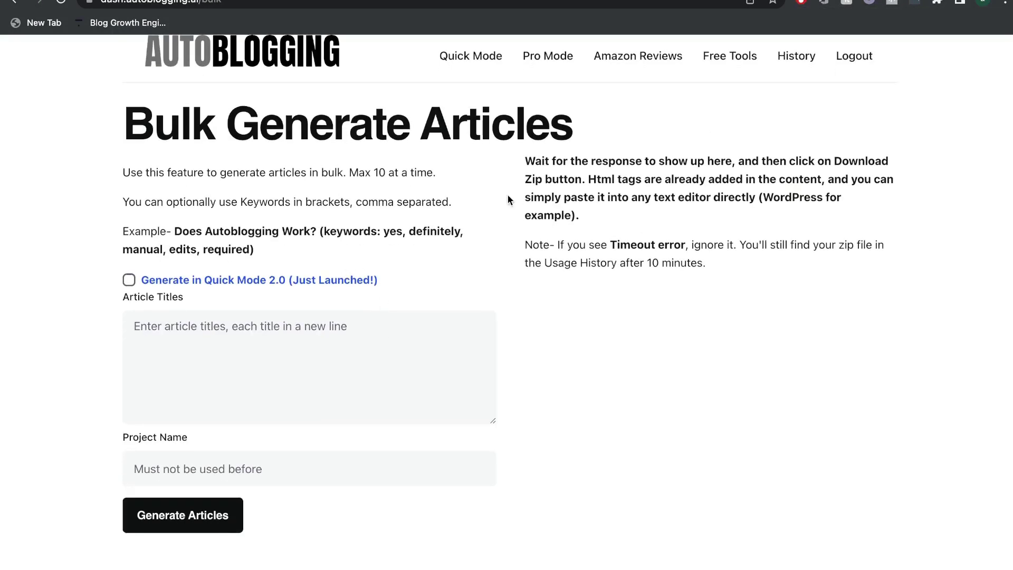
click(471, 56)
scroll(236, 316, down, 1)
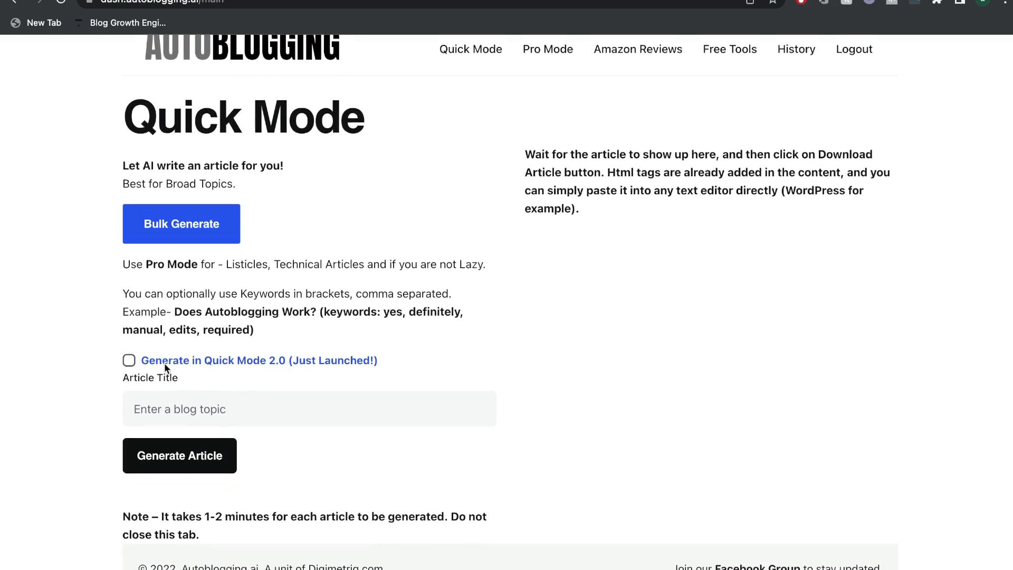
click(125, 361)
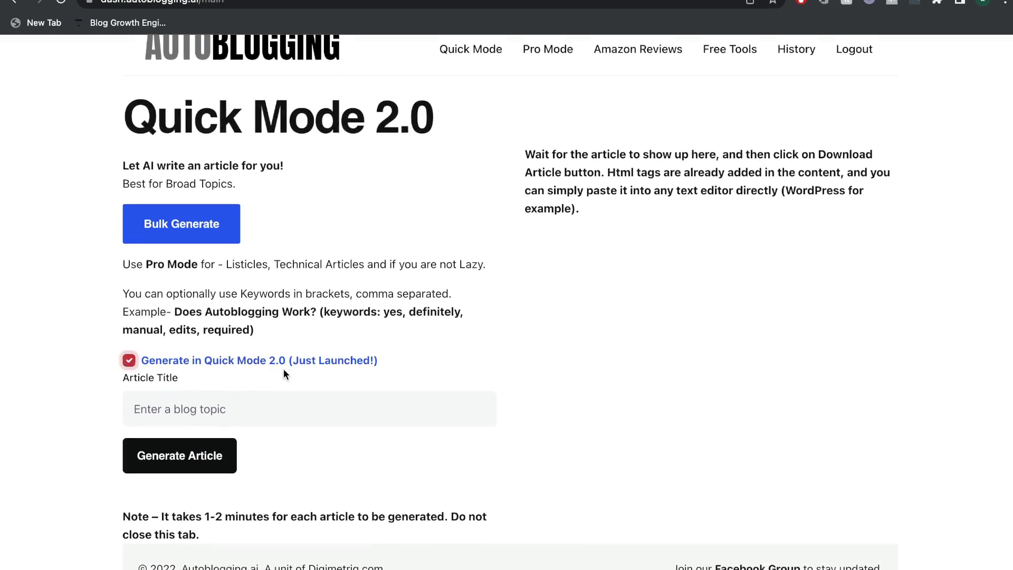
click(232, 411)
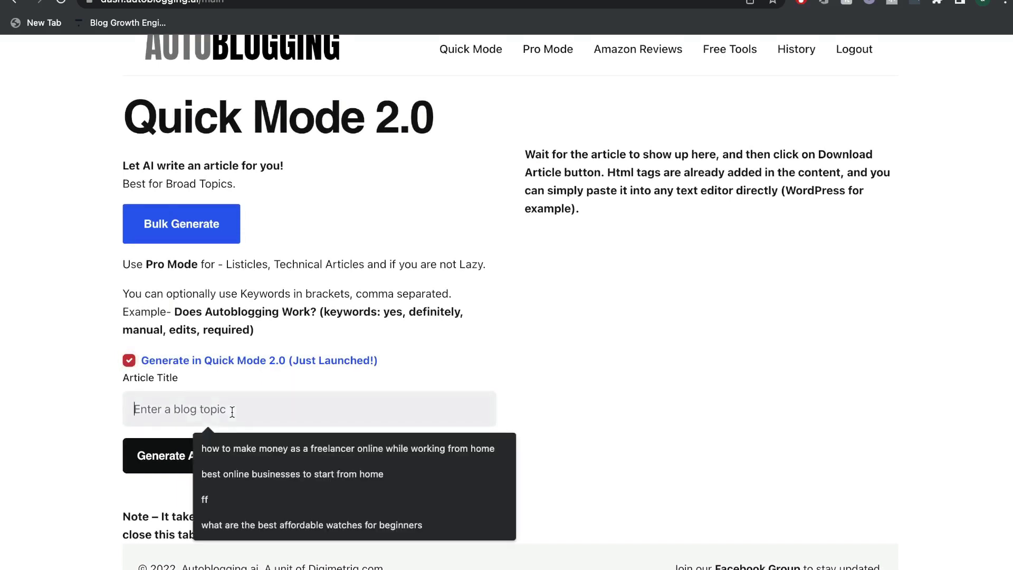
text(What are the steps you need to take if you are buying a home for the first time)
click(573, 381)
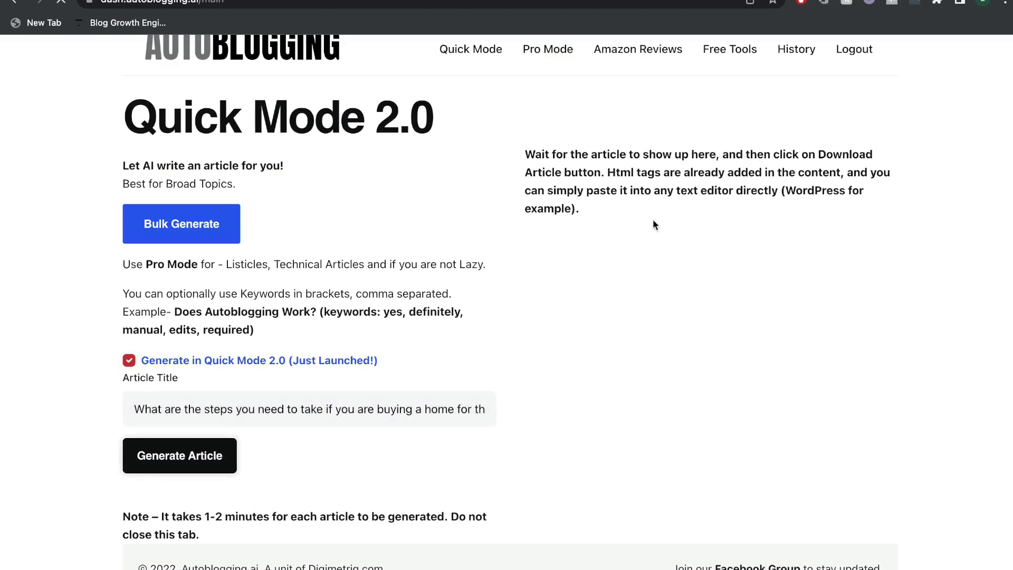
key(ctrl+Tab)
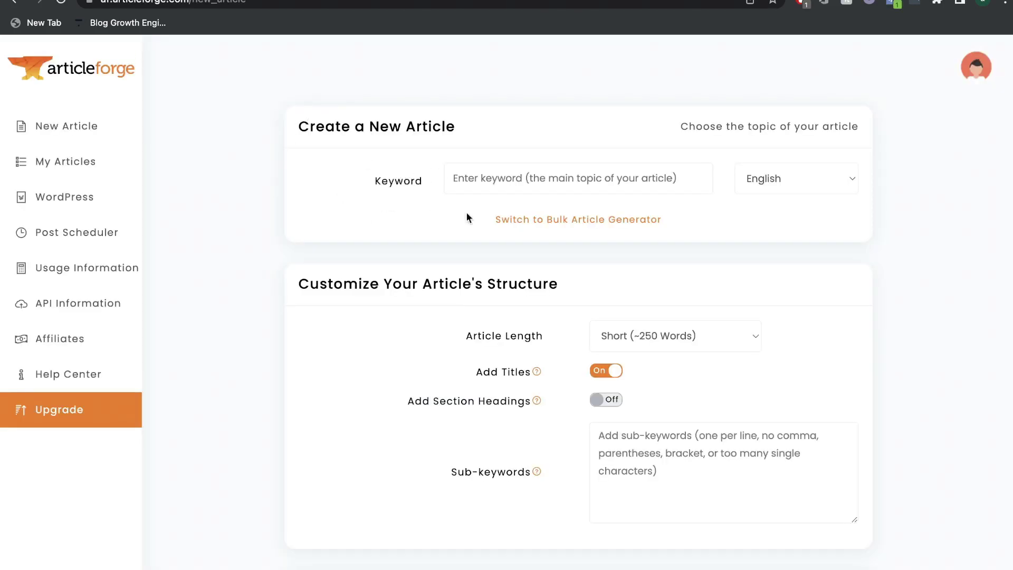
Step: Generate an article for the pasted home buying question at Long (~750 Words) length with an image
click(505, 177)
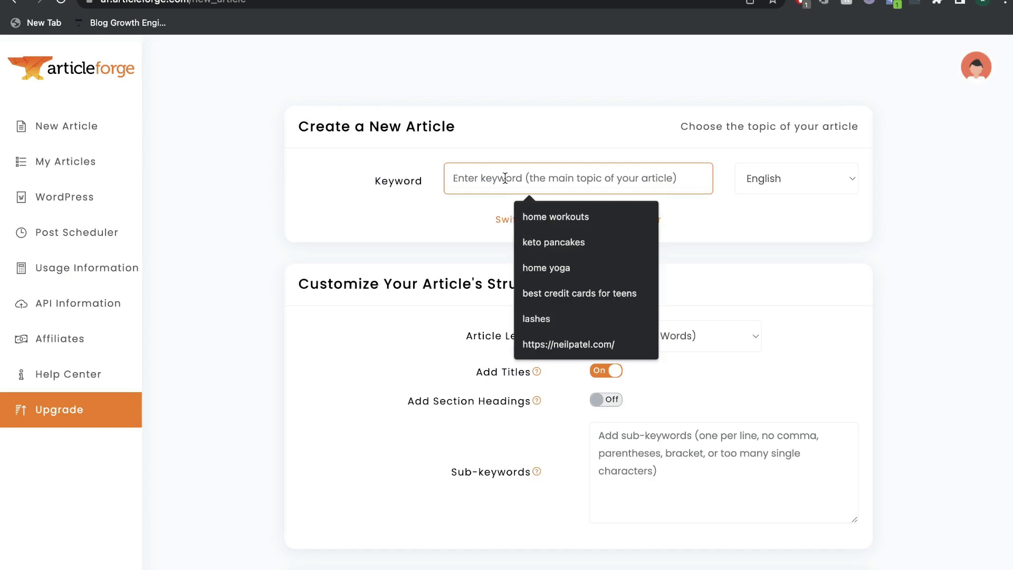
key(ctrl+v)
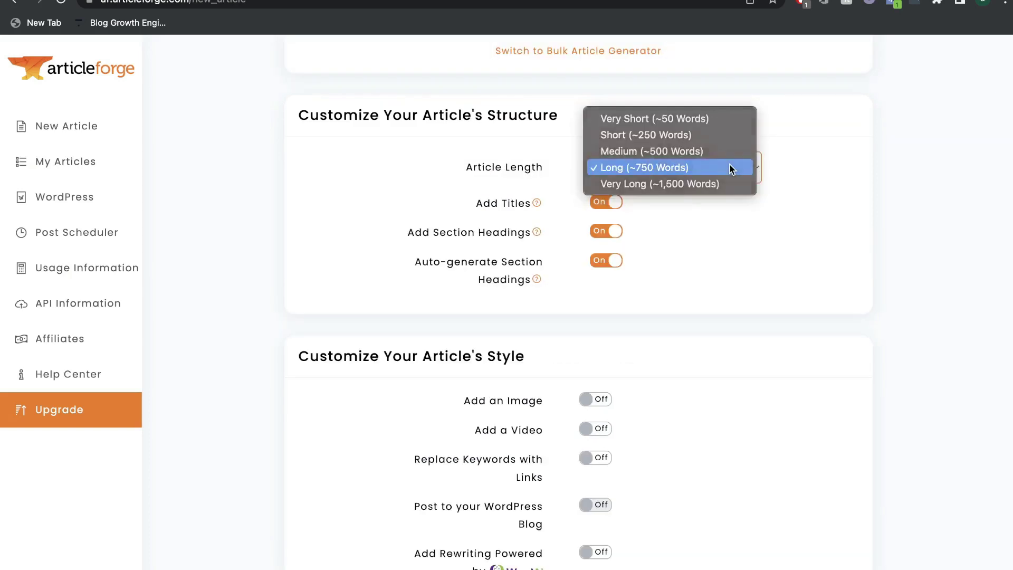
click(730, 167)
scroll(682, 214, down, 1)
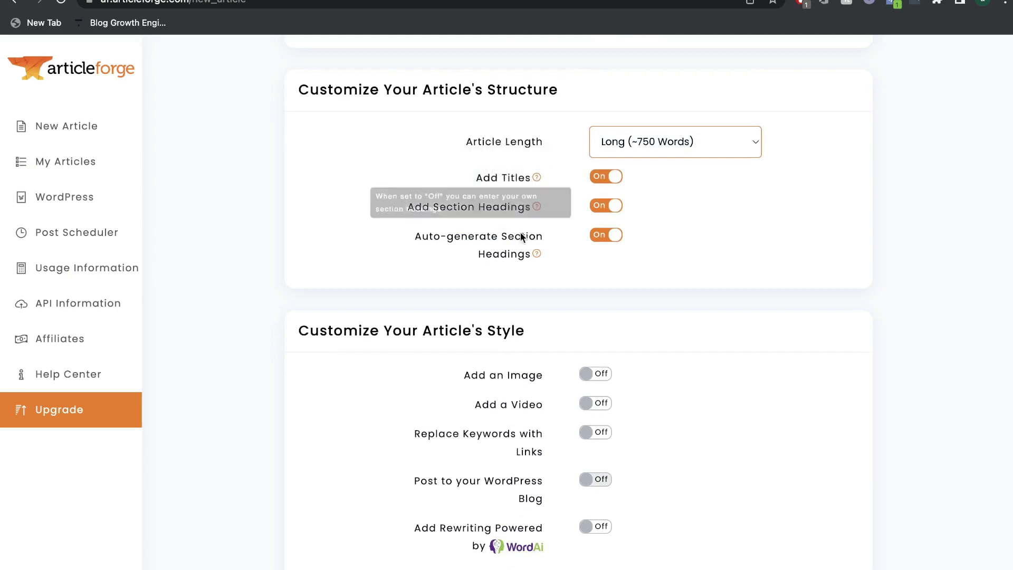
scroll(520, 236, down, 1)
scroll(522, 245, down, 3)
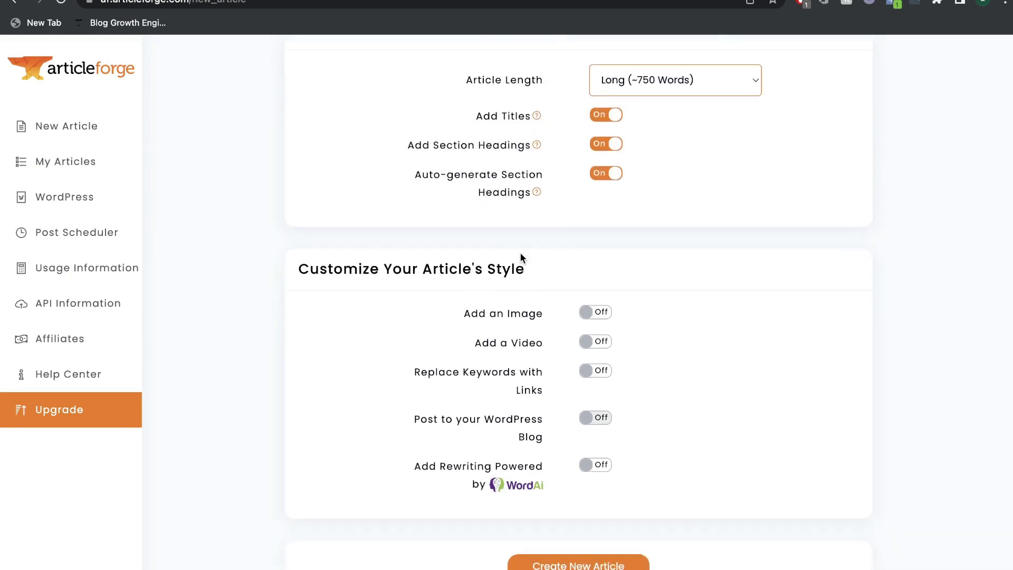
click(599, 293)
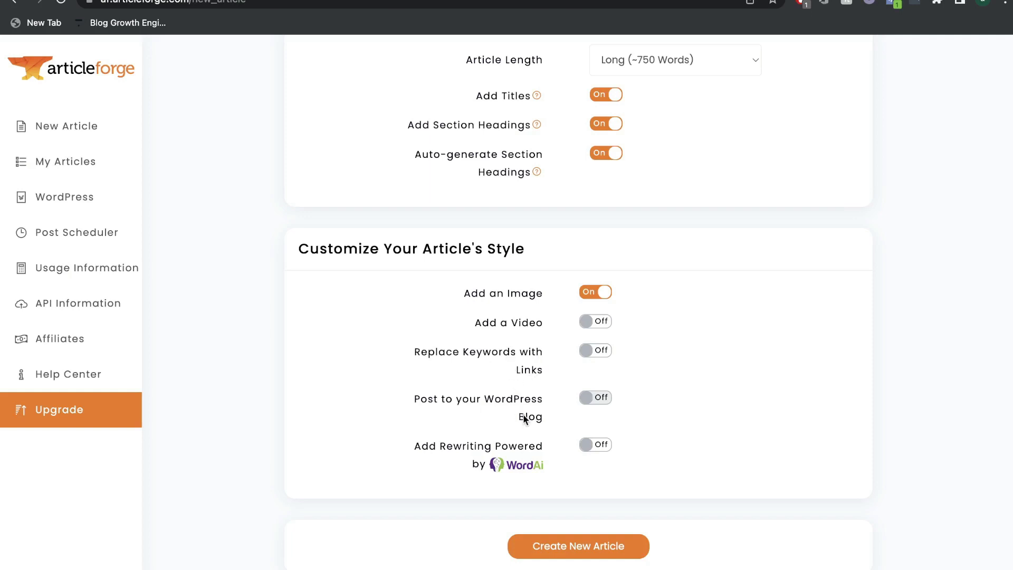
click(592, 550)
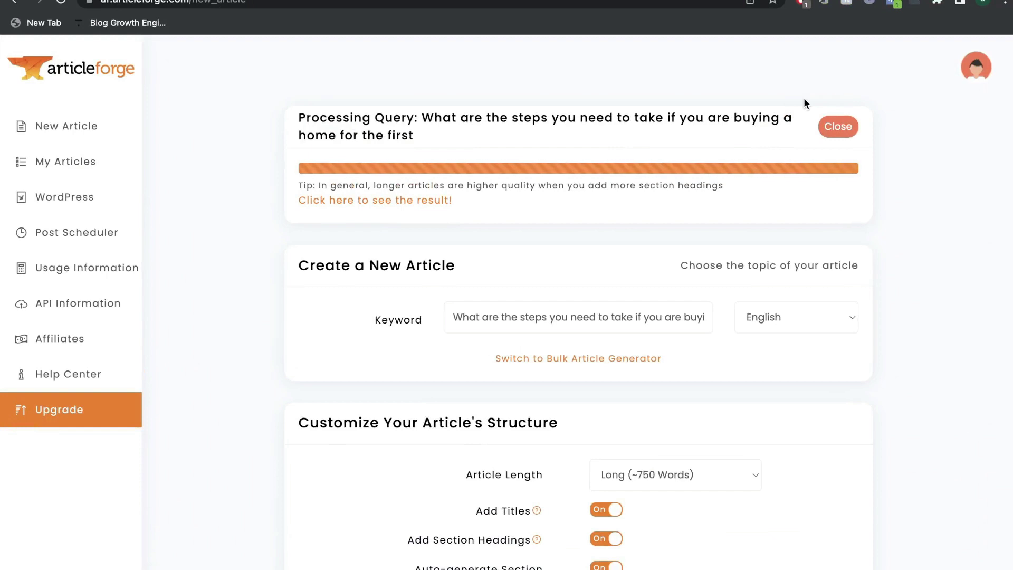
Step: Check each tool's tab for article progress, ending on Wordplay.ai's projects list
key(ctrl+Tab)
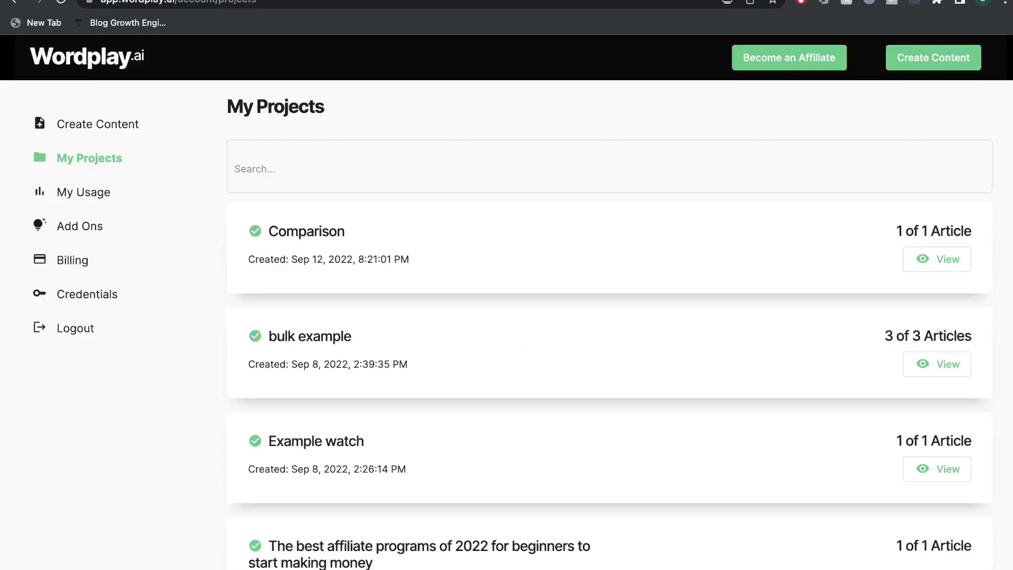
key(ctrl+Tab)
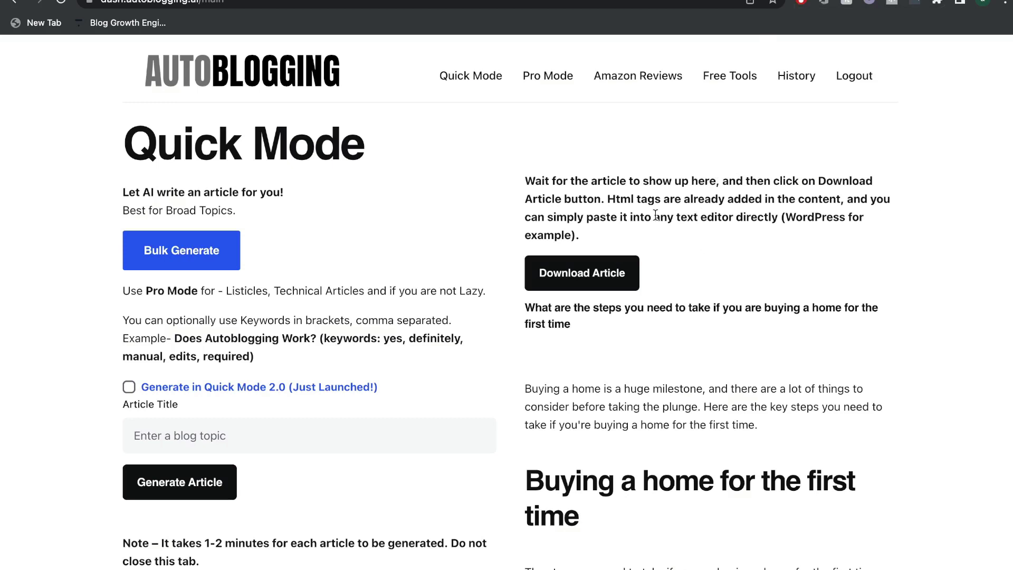
key(ctrl+Tab)
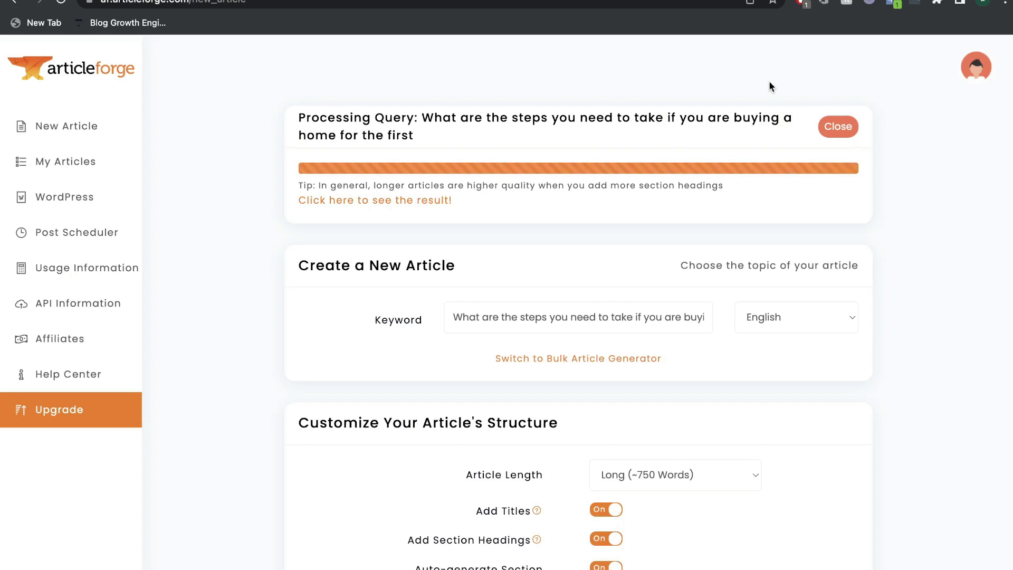
key(ctrl+Tab)
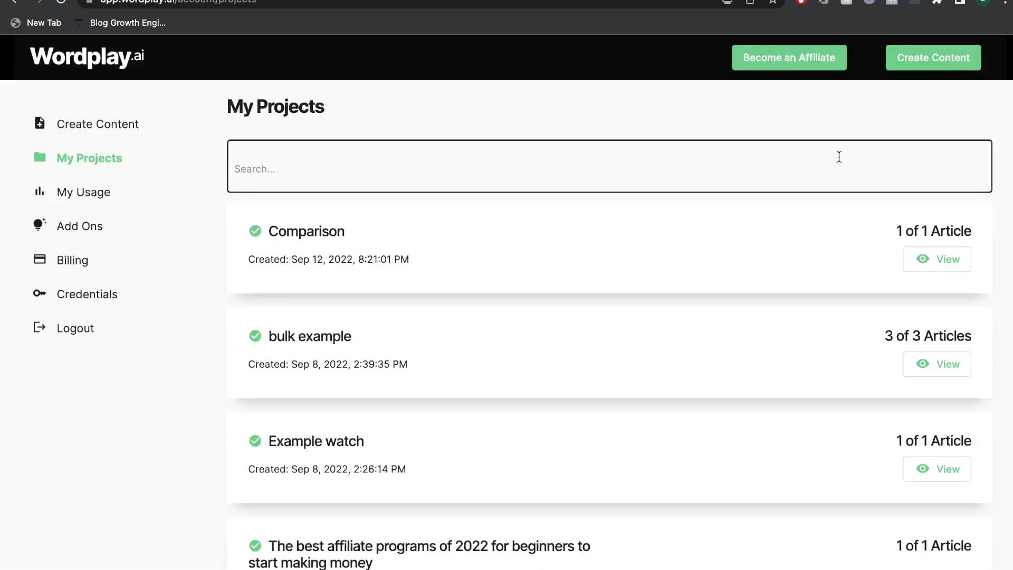
Step: Preview the Comparison project's home buying article and scroll down to its Conclusion
click(901, 259)
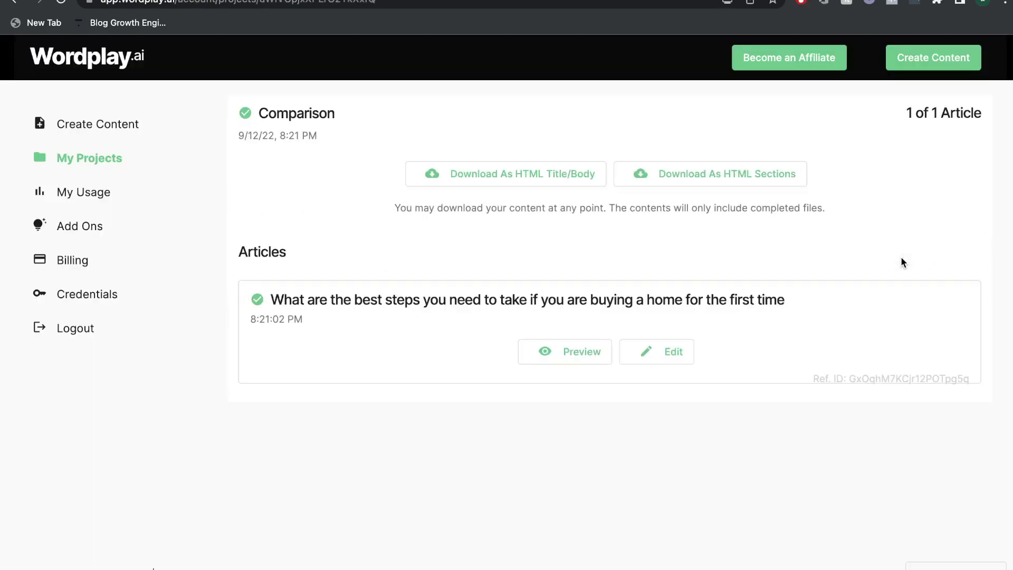
click(600, 354)
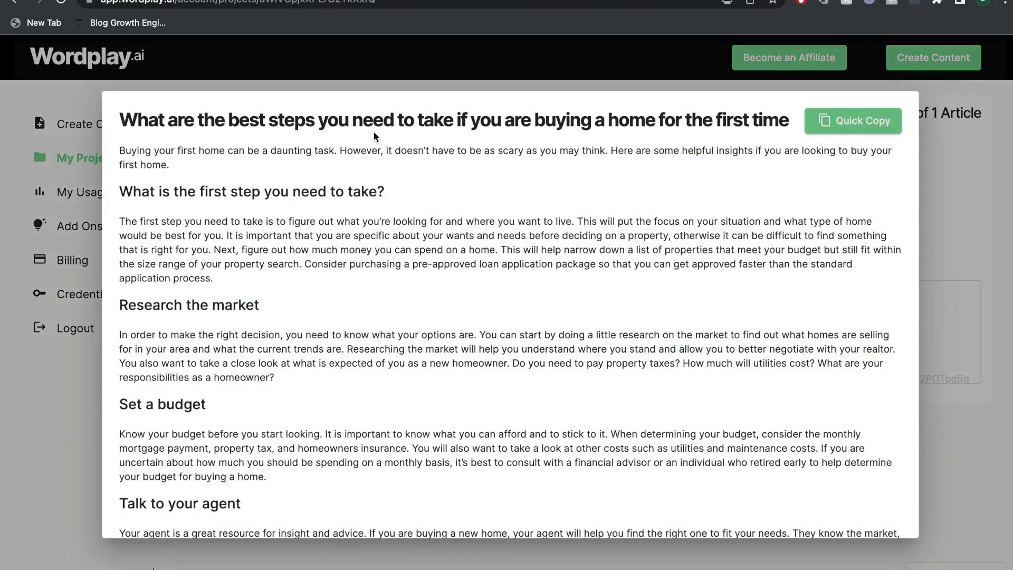
scroll(400, 146, down, 1)
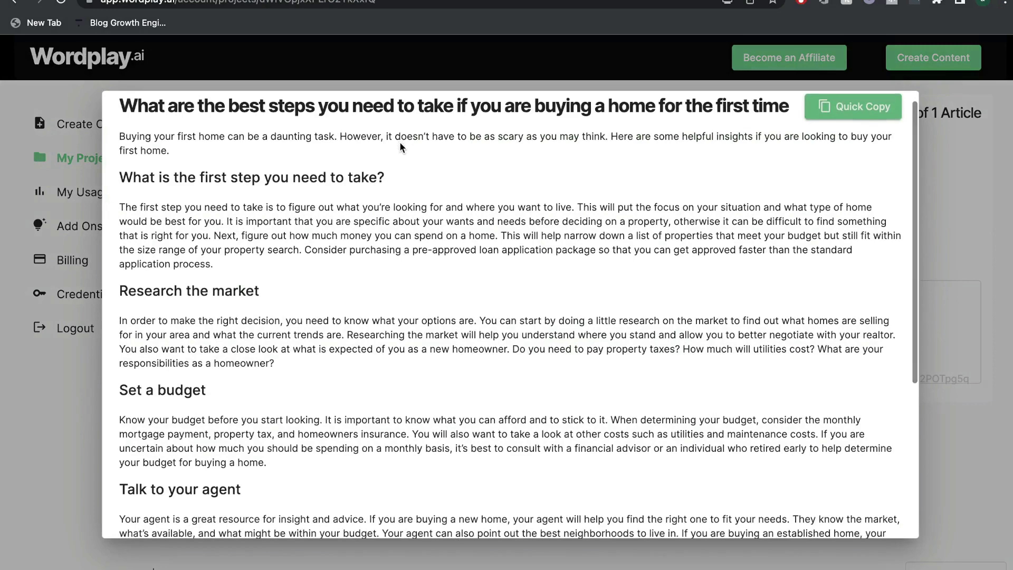
scroll(400, 143, down, 2)
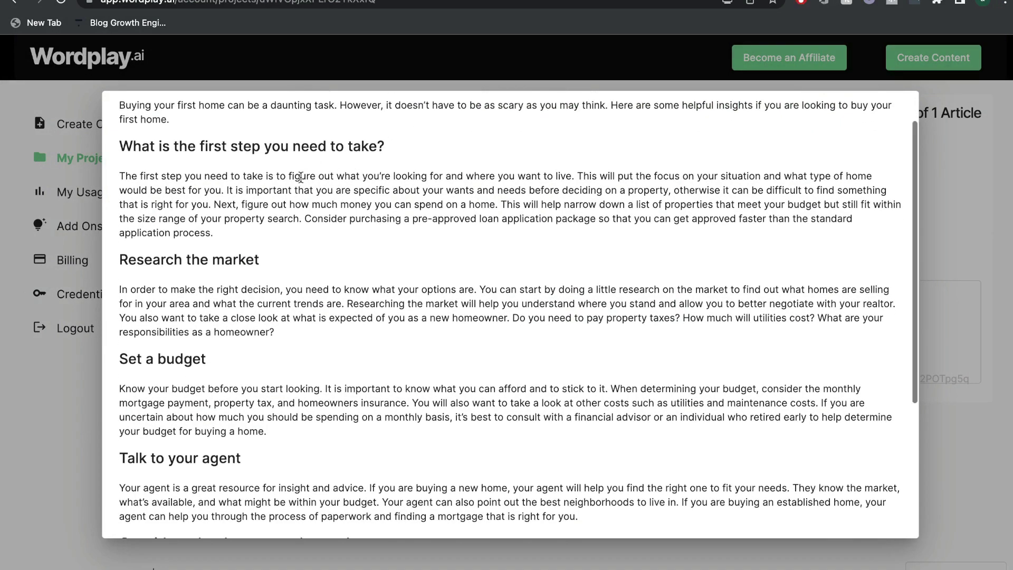
scroll(222, 242, down, 2)
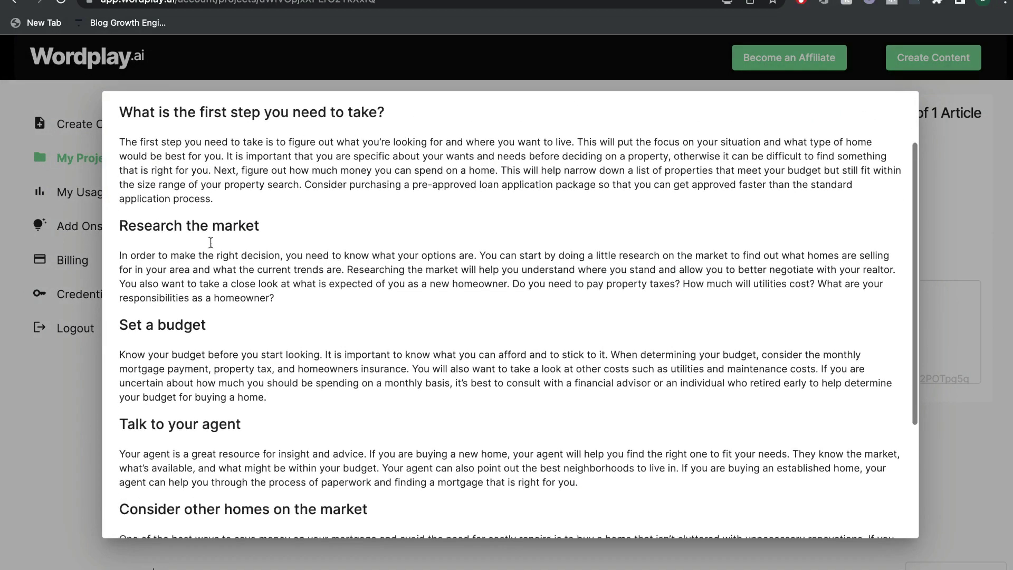
scroll(225, 250, down, 4)
scroll(227, 266, down, 3)
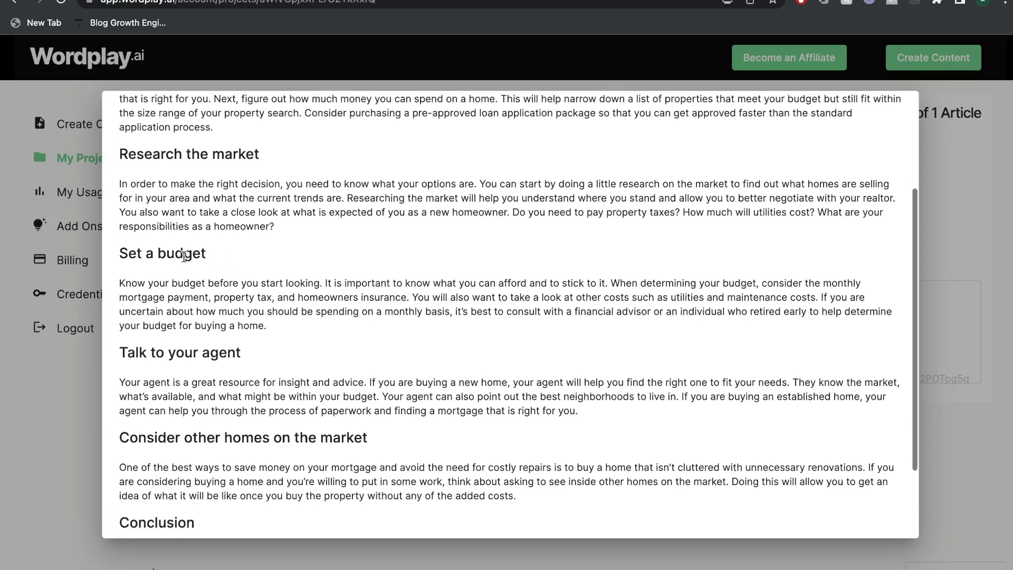
scroll(222, 343, down, 4)
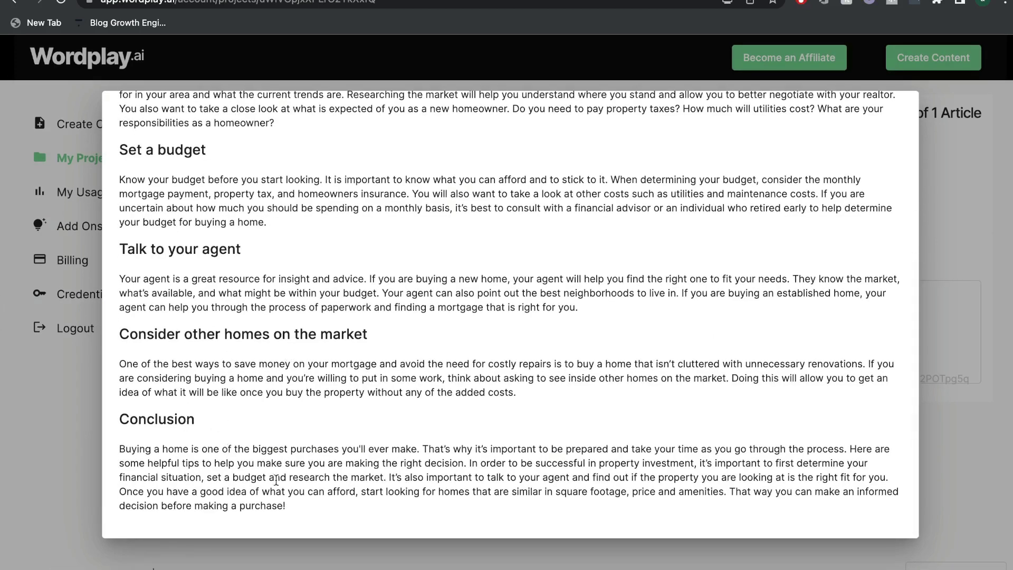
Step: Select the entire Wordplay.ai article and count its words with Word Counter Plus
drag(306, 509, 88, 75)
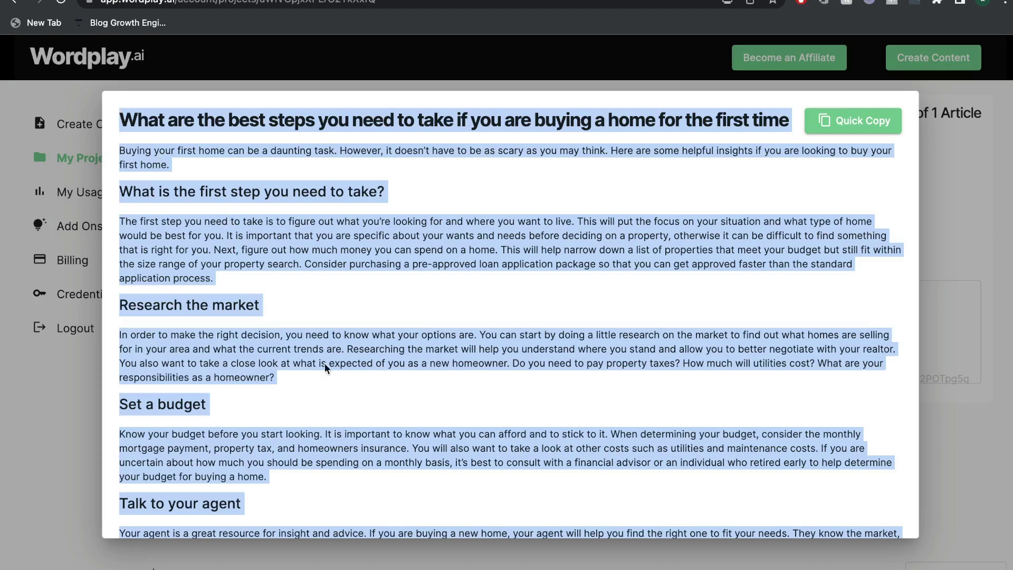
scroll(289, 288, down, 5)
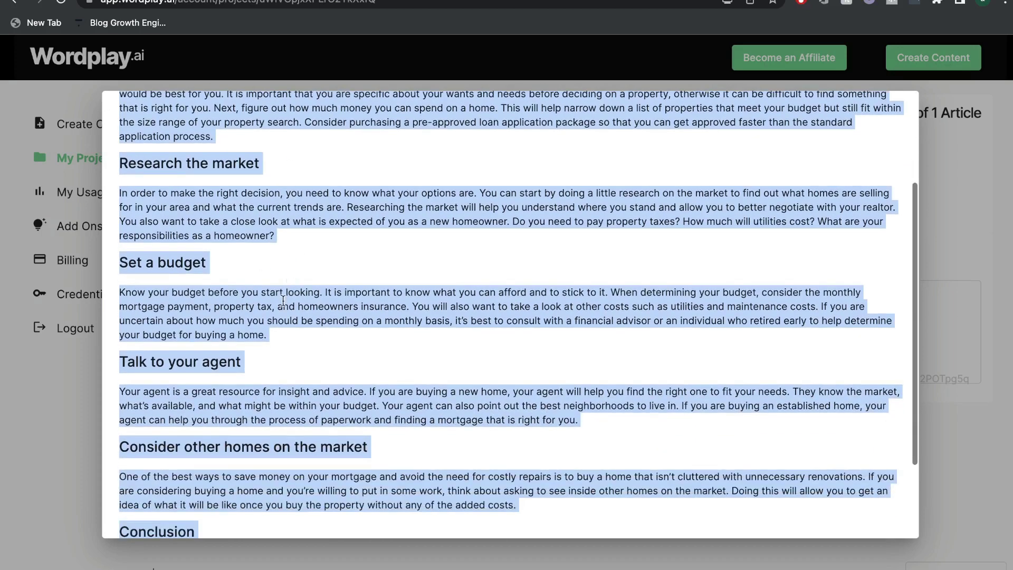
scroll(283, 300, up, 5)
right_click(241, 270)
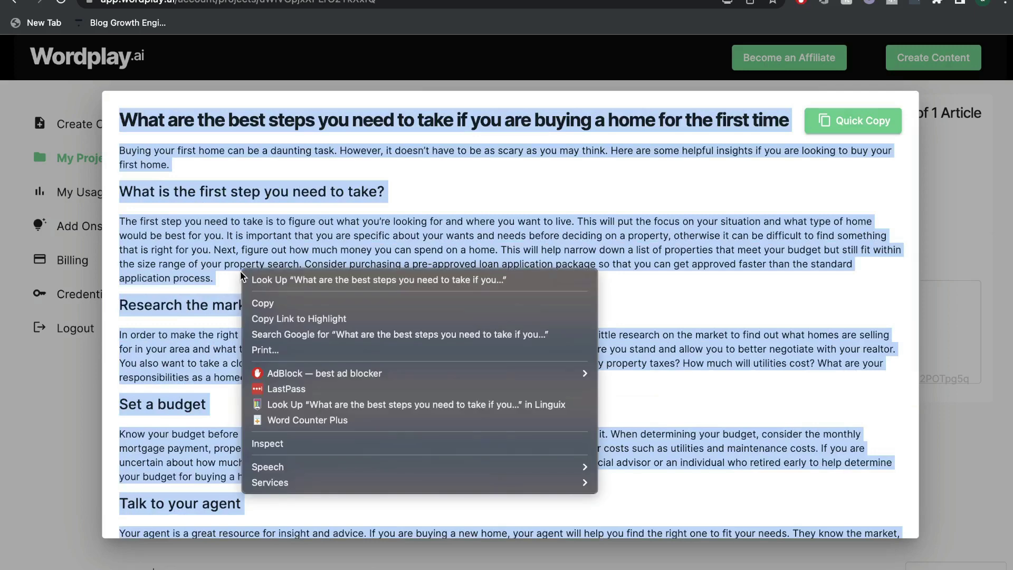
click(316, 420)
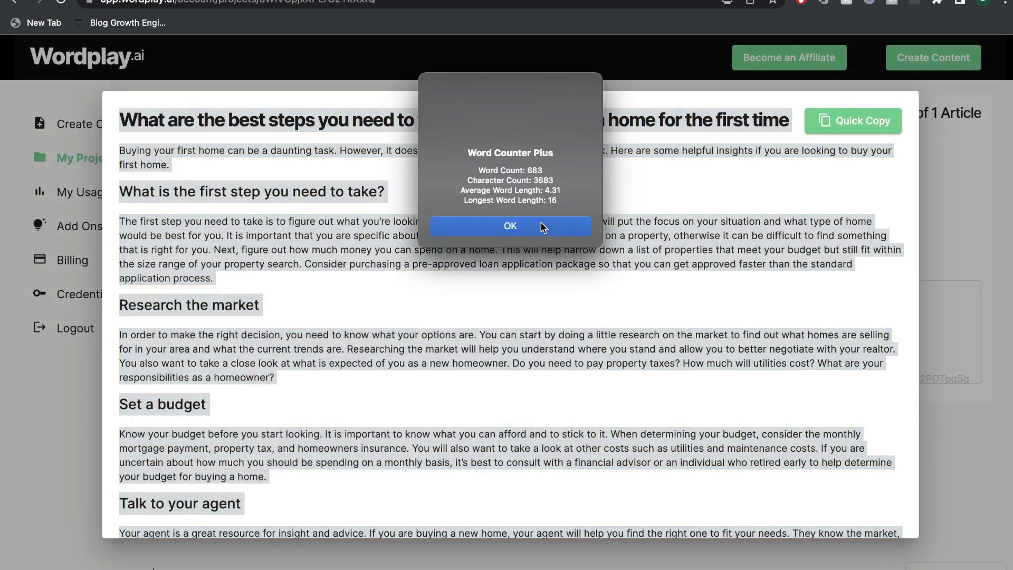
Step: Dismiss the word count, clear the selection and scroll through the article again
click(542, 226)
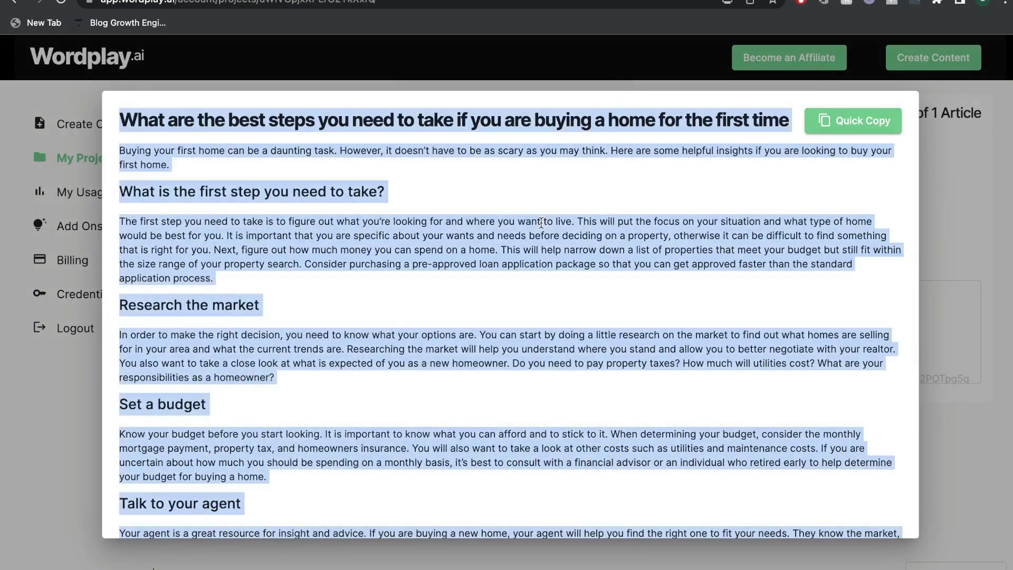
click(517, 221)
scroll(512, 272, down, 5)
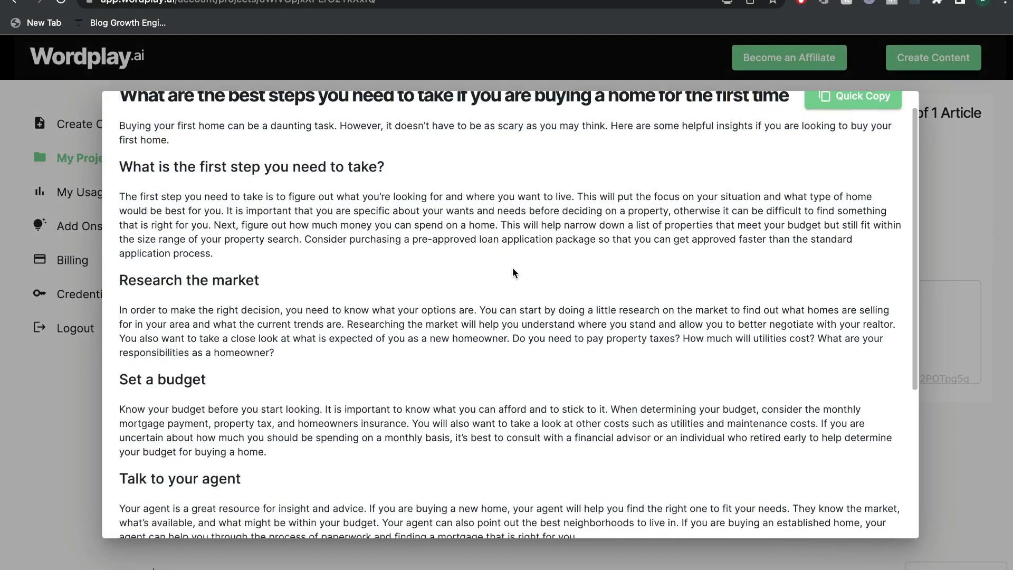
scroll(513, 272, up, 5)
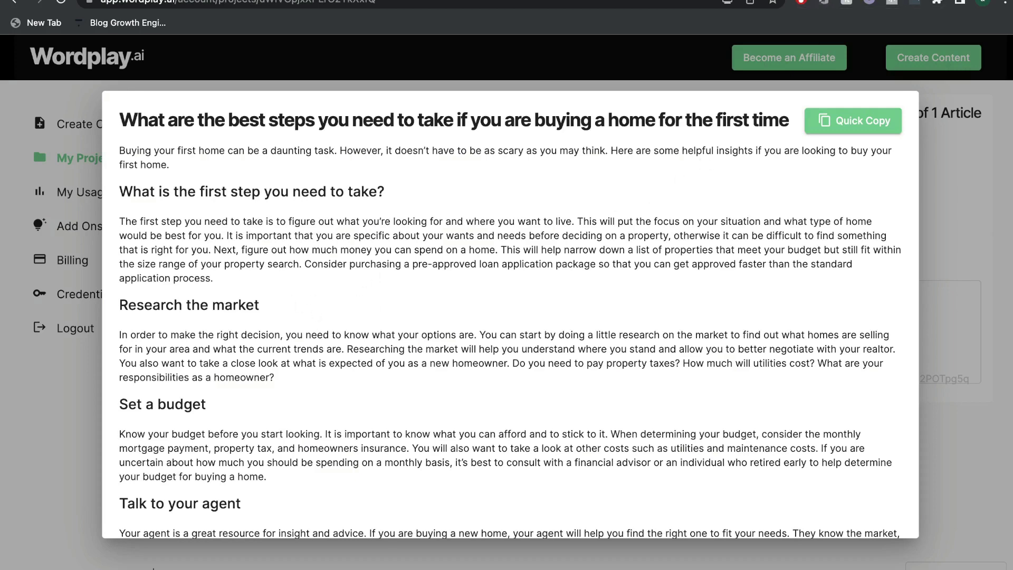
key(ctrl+Tab)
Step: Scroll through Autoblogging.ai's generated home buying article down to the 'Close on the home' steps
scroll(706, 244, down, 2)
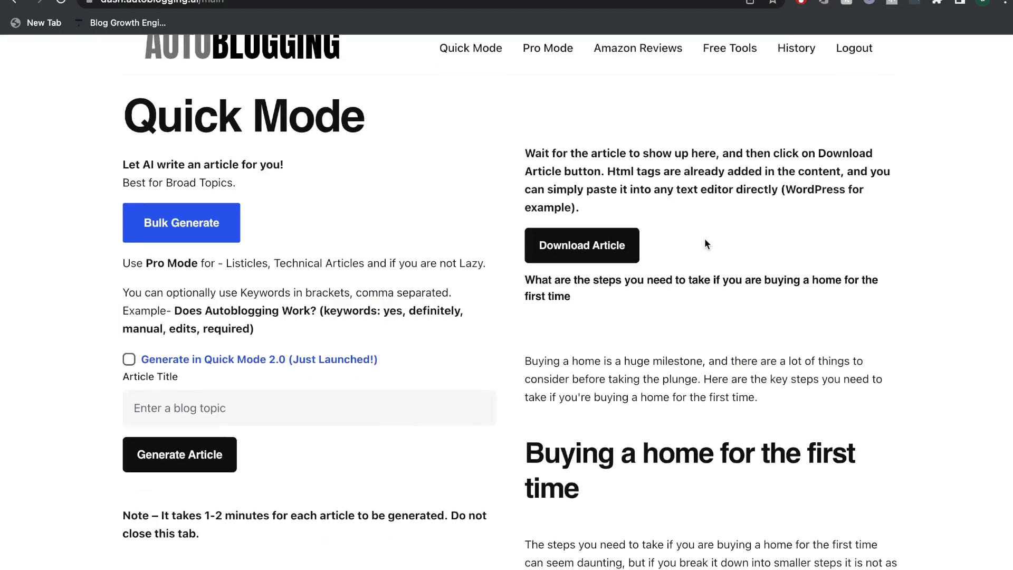
scroll(705, 239, down, 5)
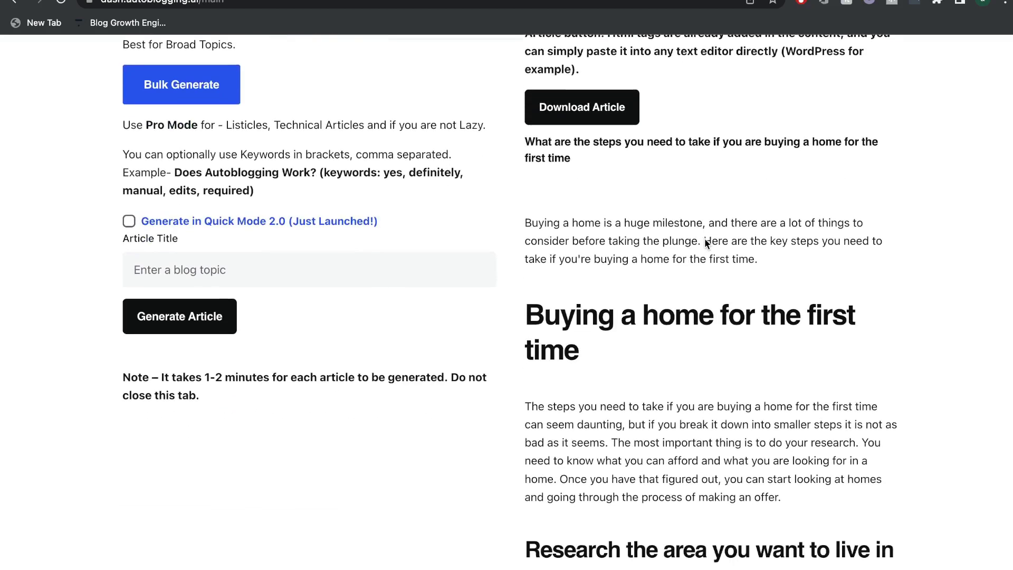
scroll(705, 238, up, 1)
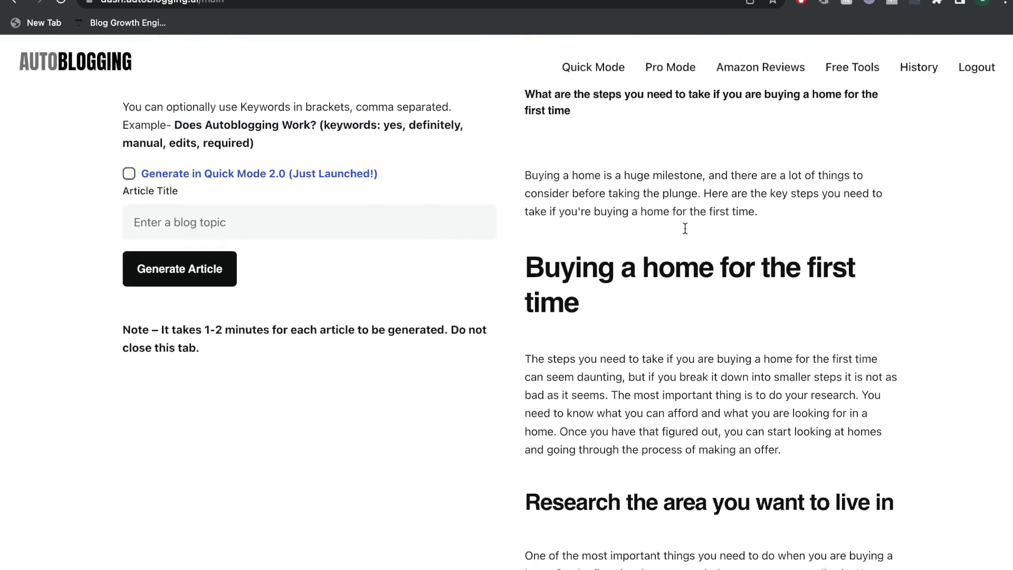
scroll(692, 277, down, 2)
scroll(692, 277, down, 10)
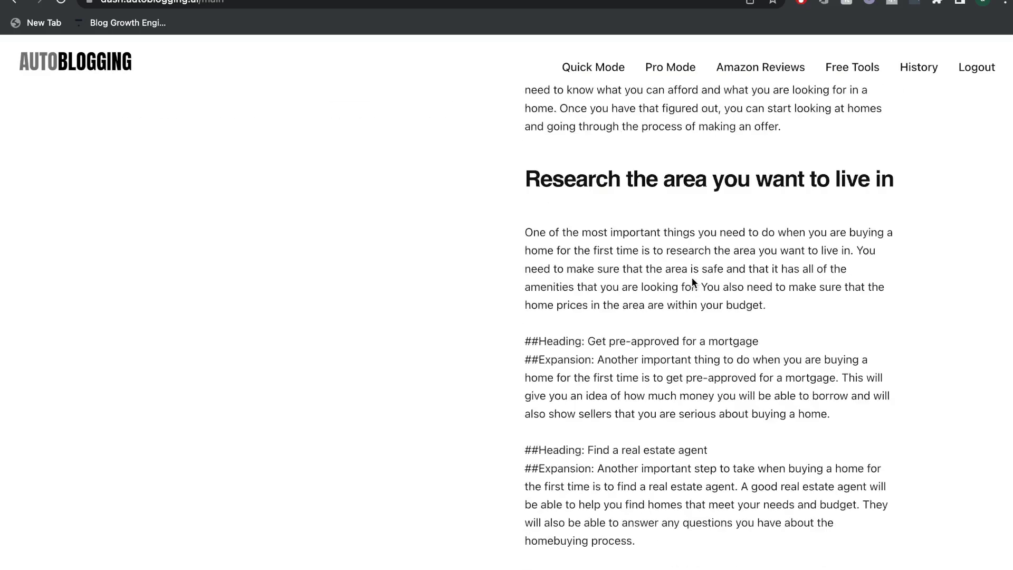
scroll(691, 277, down, 3)
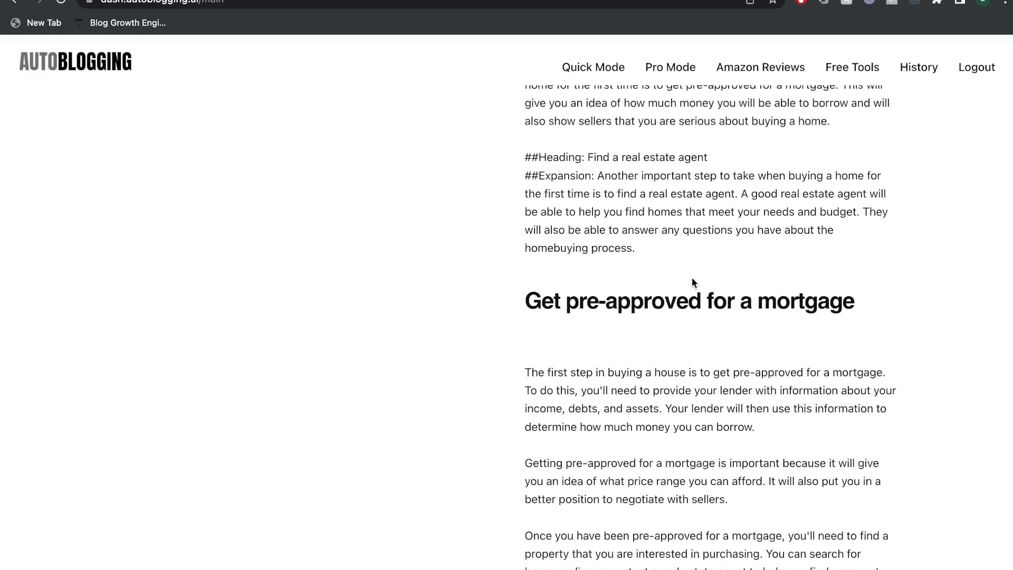
scroll(730, 301, down, 7)
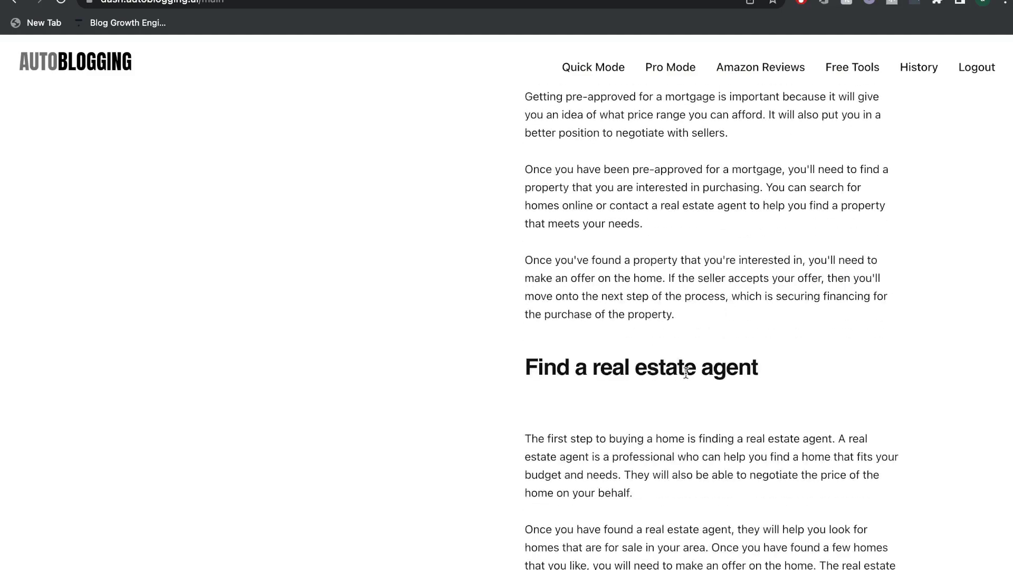
scroll(685, 373, down, 8)
scroll(685, 372, down, 5)
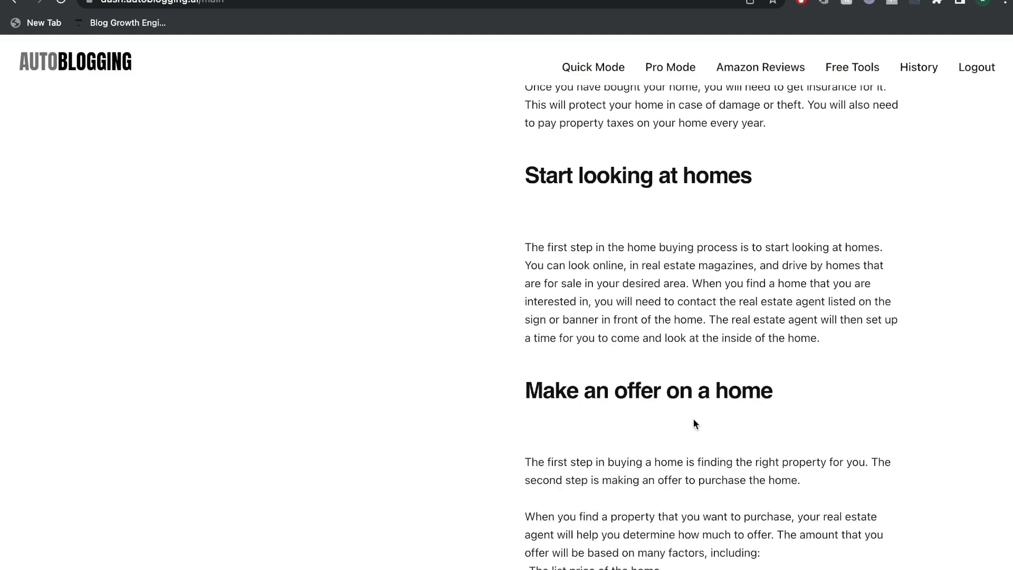
scroll(724, 402, down, 10)
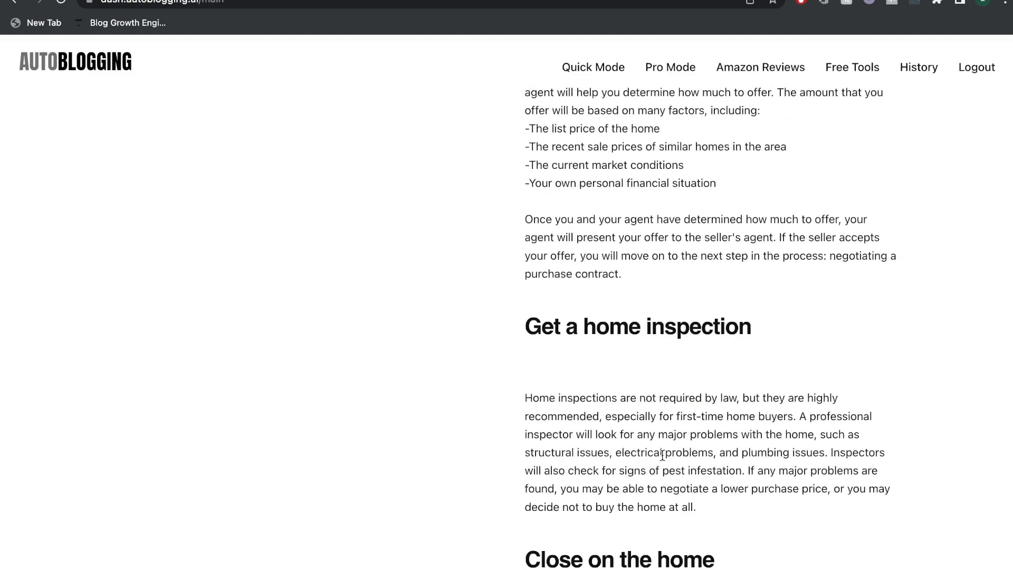
scroll(738, 422, down, 10)
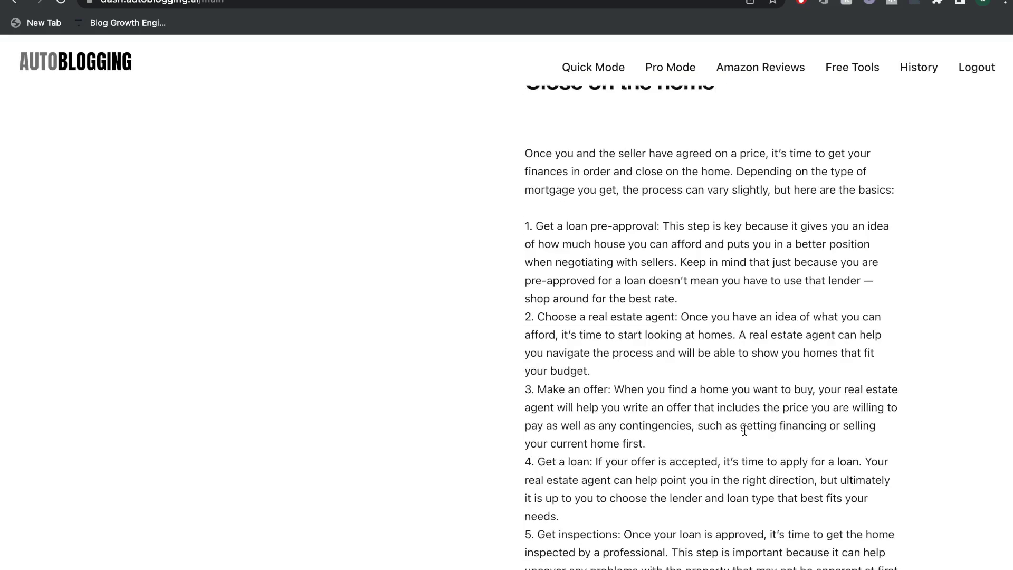
scroll(739, 416, down, 2)
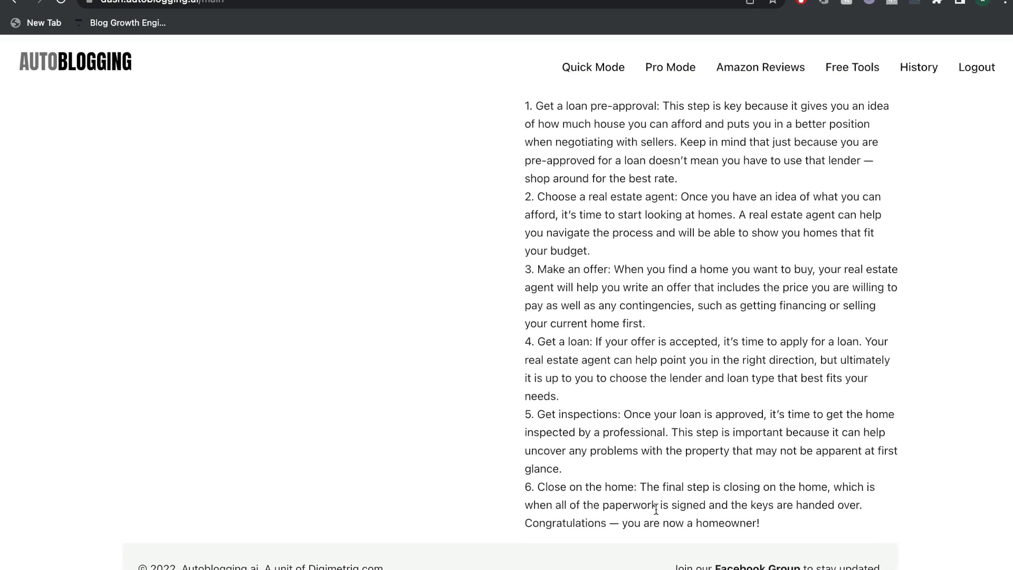
scroll(648, 467, up, 3)
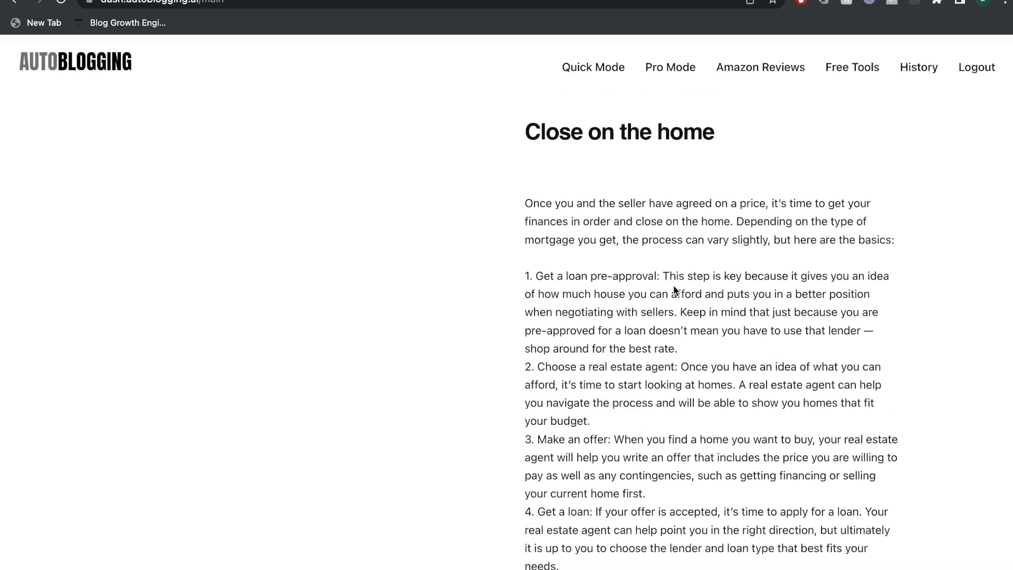
scroll(683, 327, down, 1)
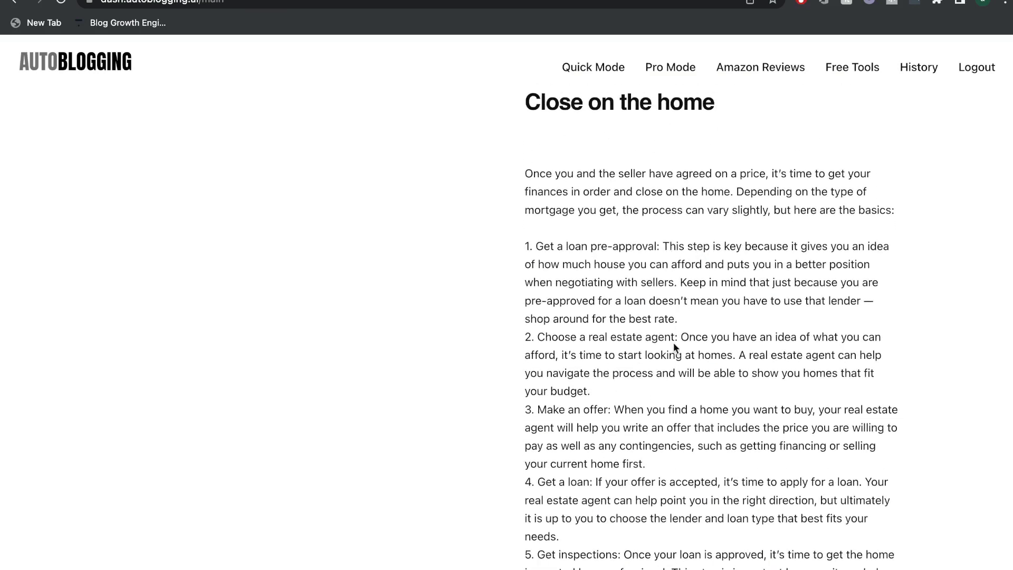
scroll(691, 365, down, 1)
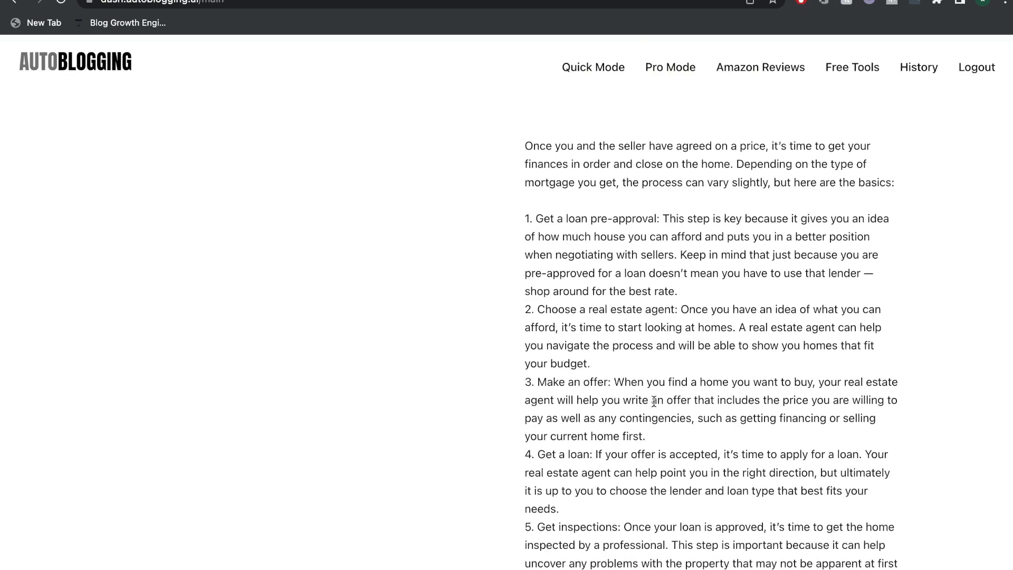
scroll(654, 402, up, 15)
scroll(653, 401, up, 20)
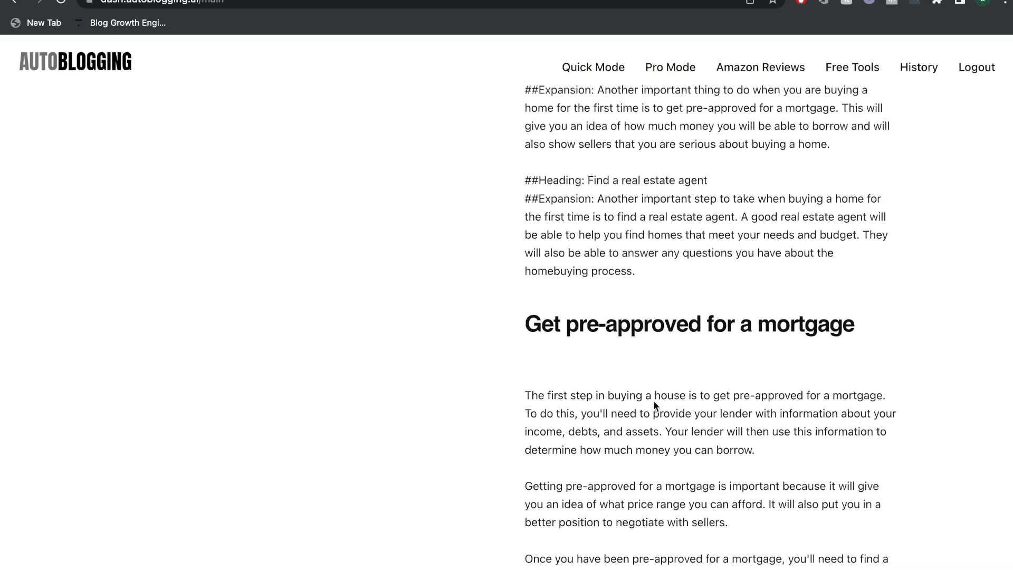
scroll(653, 401, down, 20)
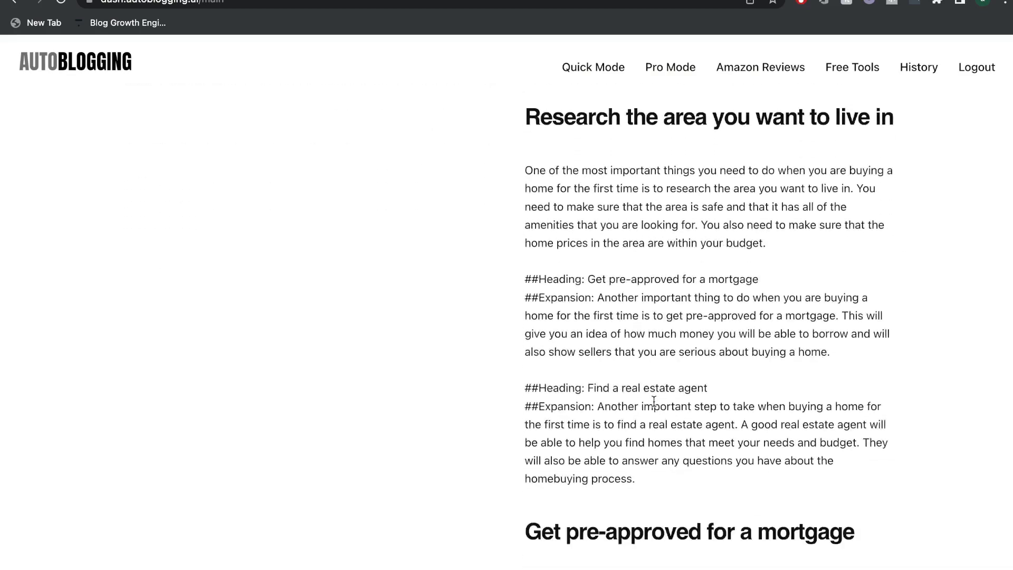
Step: Word-count the whole article with Word Counter Plus: 1,306 words, 6,857 characters
key(ctrl+a)
scroll(712, 316, down, 17)
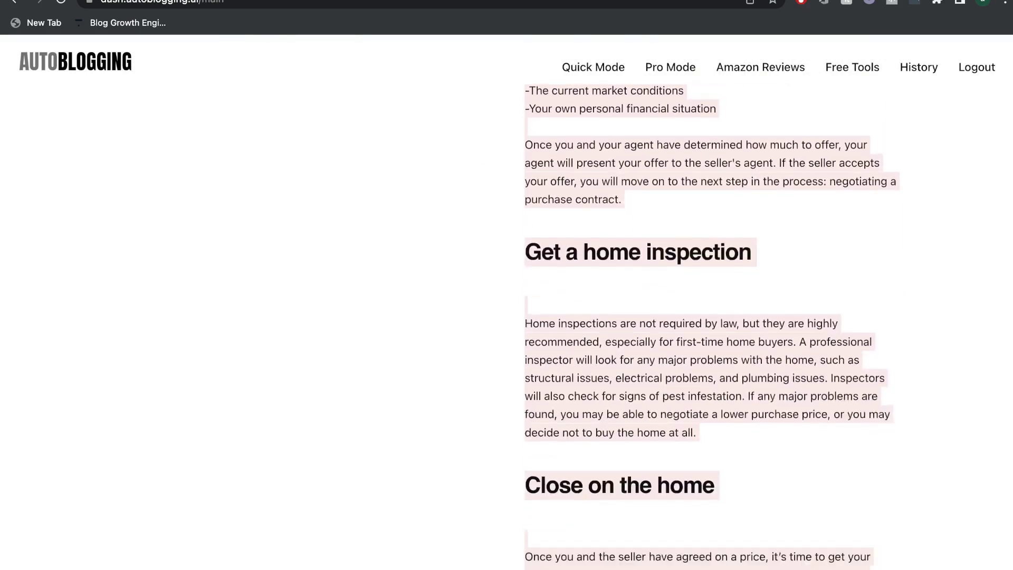
scroll(635, 341, down, 2)
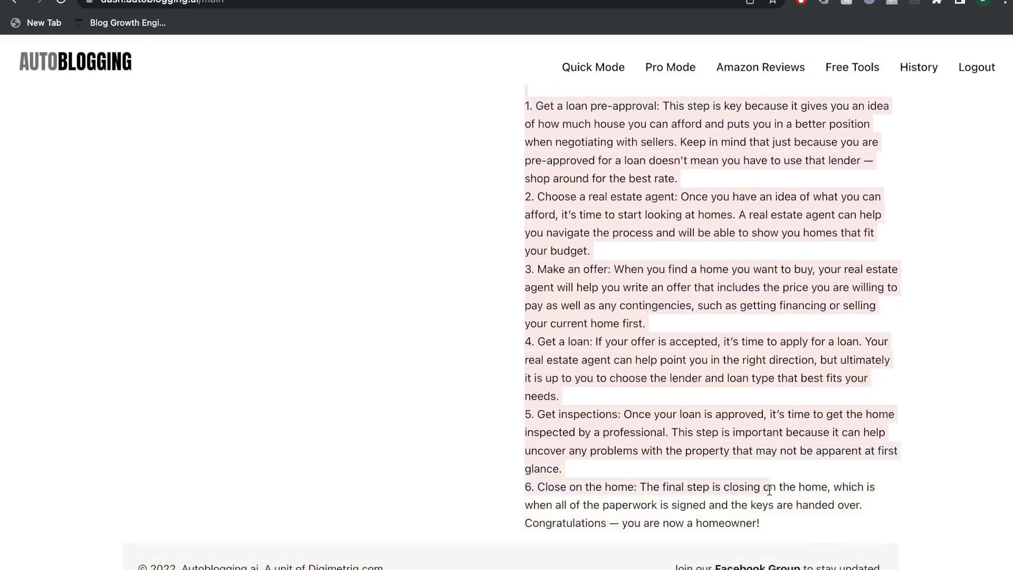
right_click(635, 341)
click(697, 485)
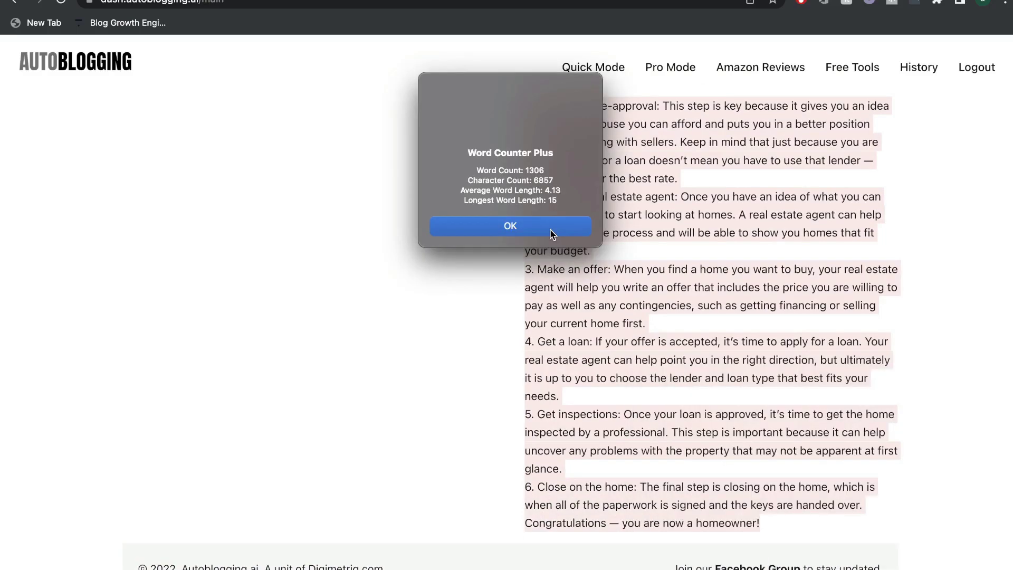
click(551, 233)
scroll(746, 312, up, 20)
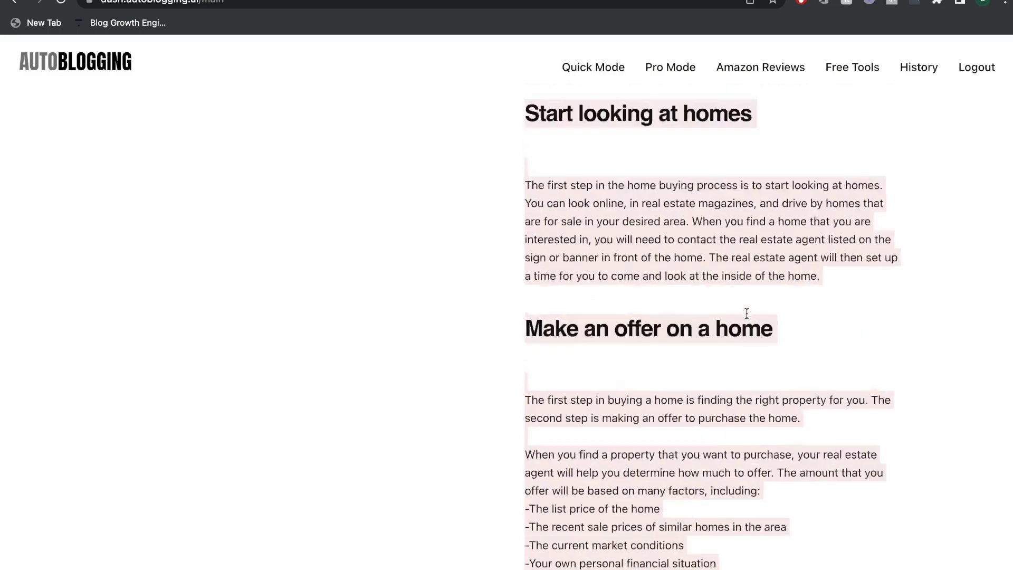
scroll(748, 318, up, 15)
click(746, 314)
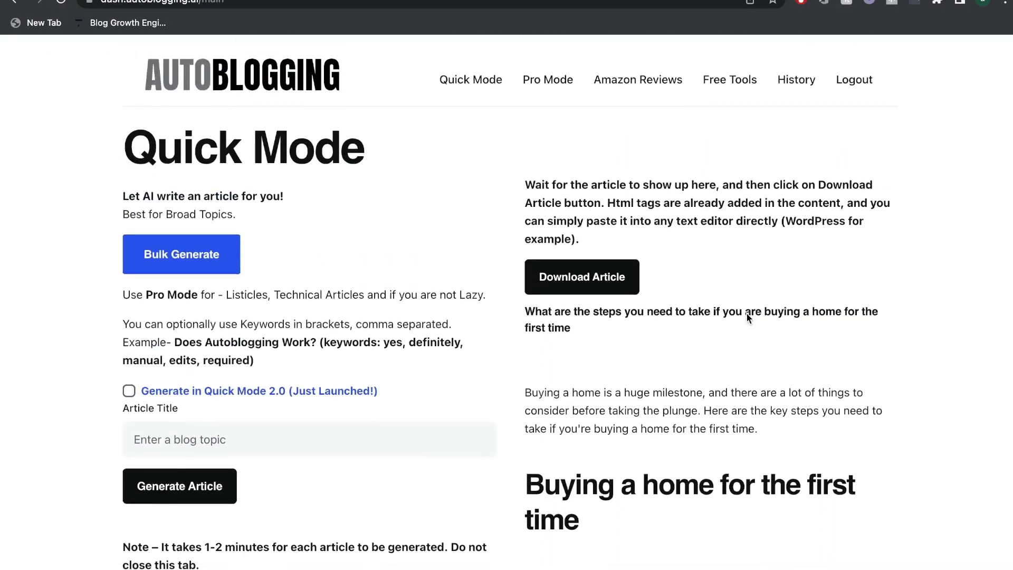
Step: Read the rest of the Autoblogging.ai home-buying article down to the Close on the home section
scroll(746, 314, down, 5)
scroll(746, 313, down, 8)
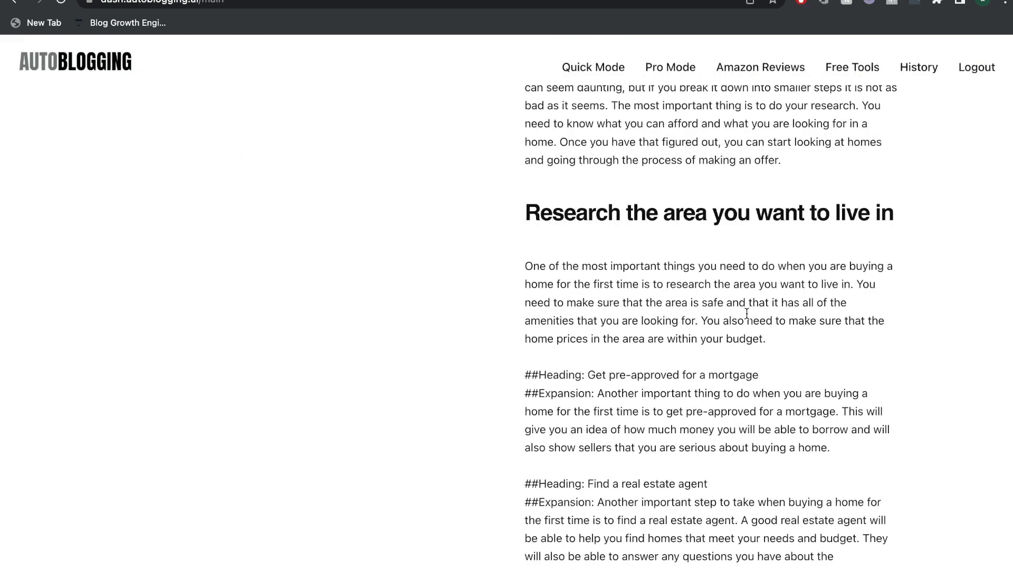
scroll(746, 314, down, 2)
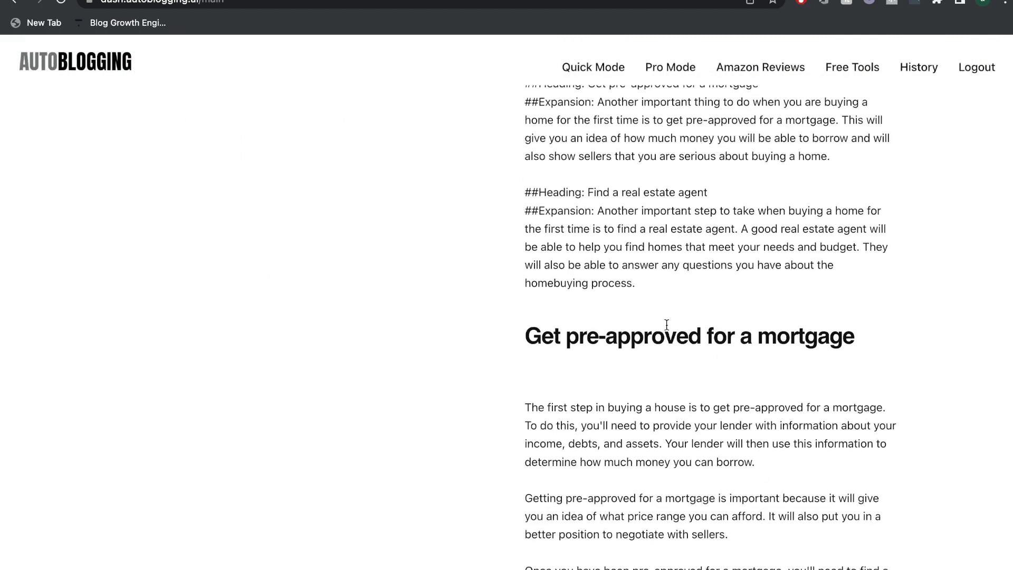
scroll(667, 323, down, 6)
scroll(666, 324, down, 8)
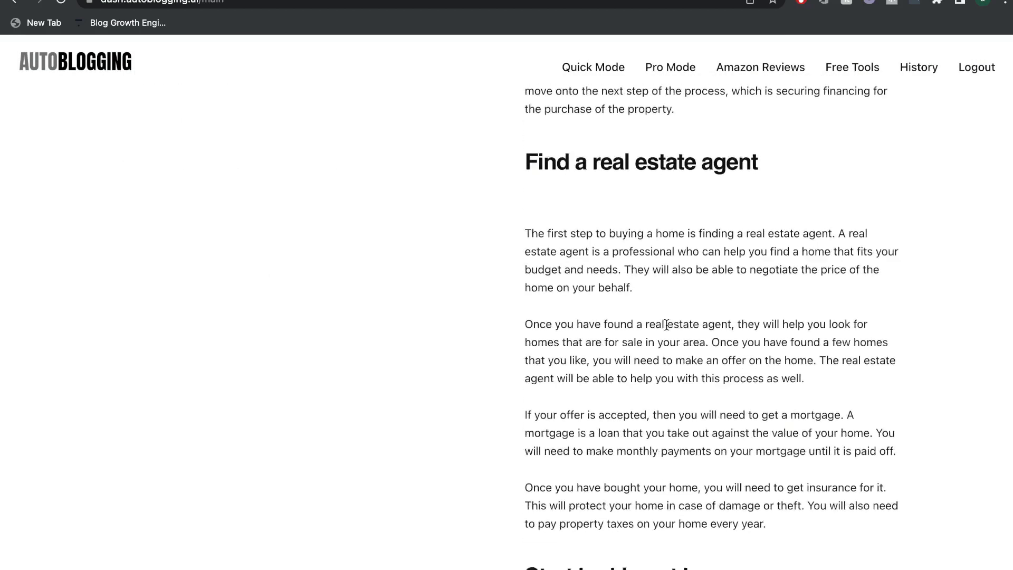
scroll(666, 324, down, 6)
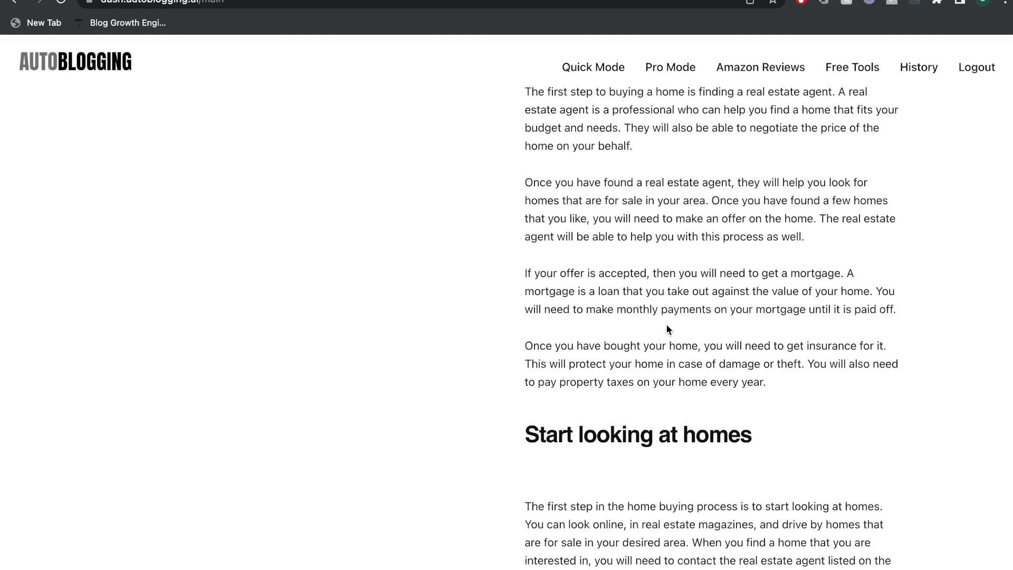
scroll(666, 330, down, 7)
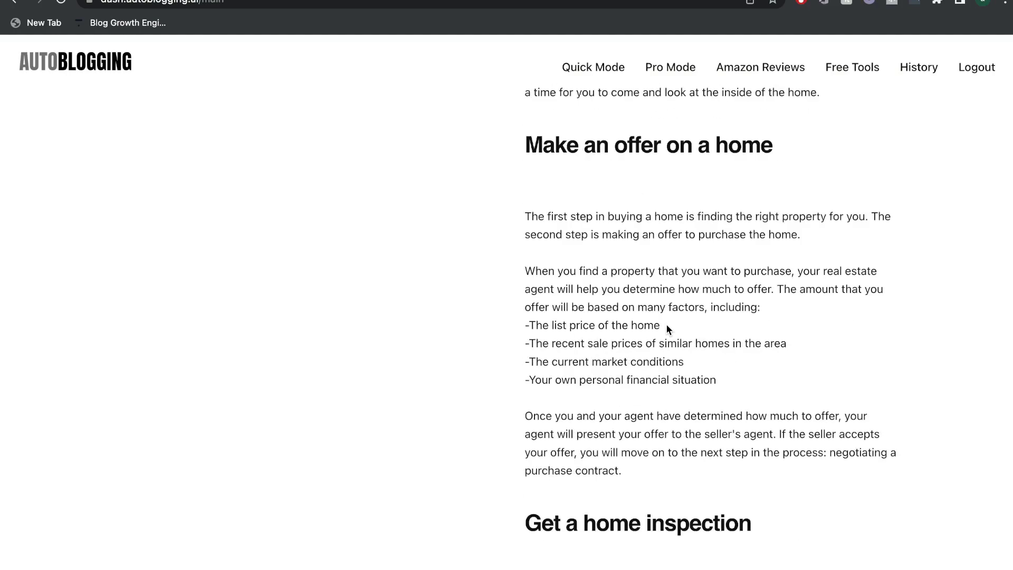
scroll(666, 330, down, 3)
scroll(667, 329, down, 8)
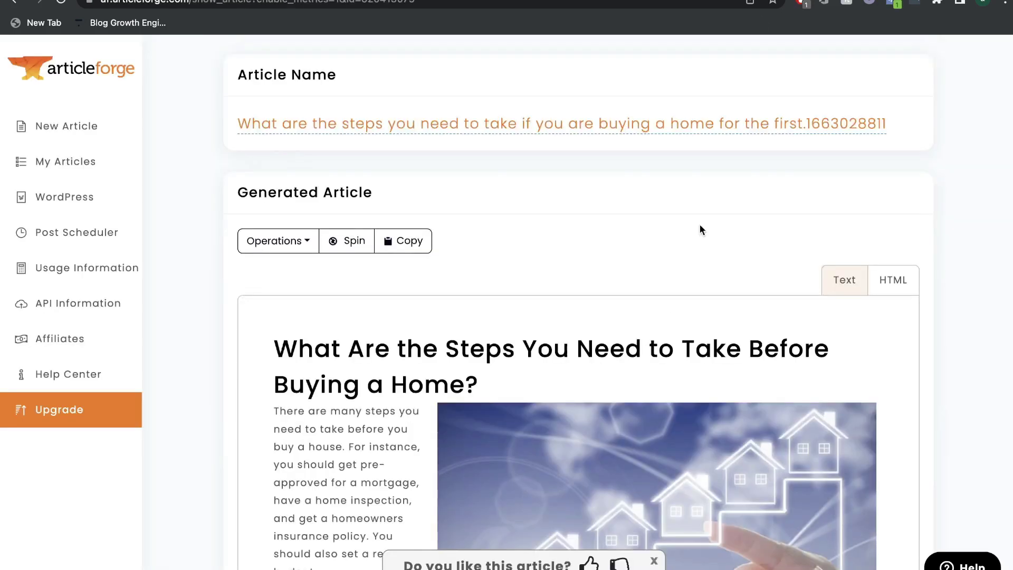
scroll(701, 227, down, 1)
Step: Skim the start of the Article Forge article, test-selecting part of the opening paragraph
scroll(700, 227, down, 2)
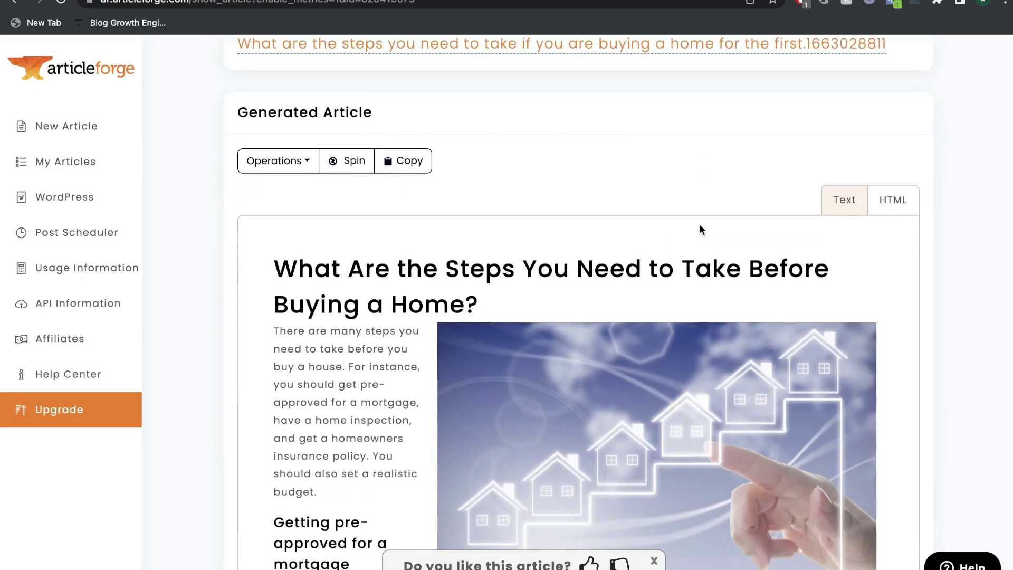
scroll(701, 228, down, 4)
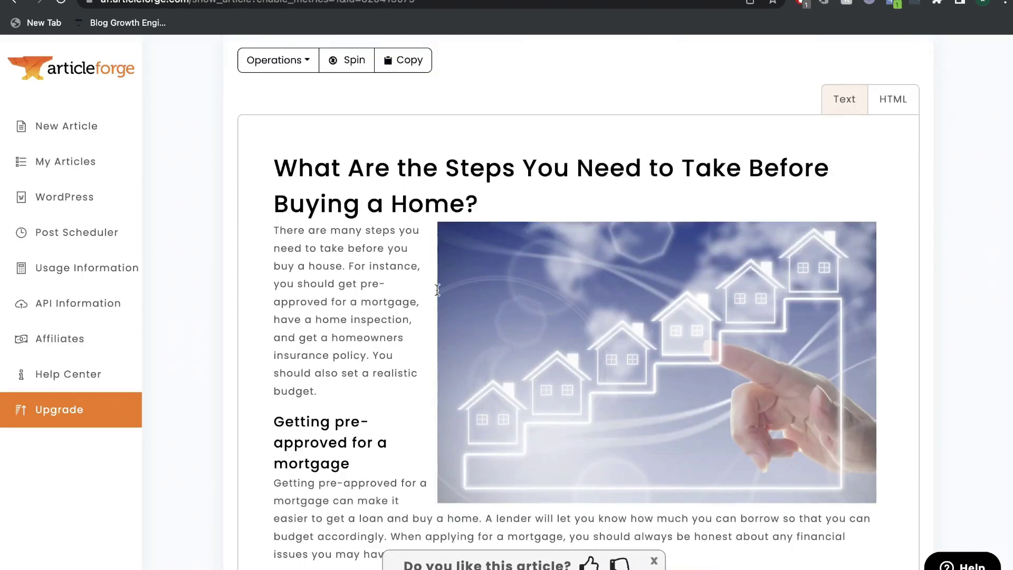
scroll(435, 290, down, 5)
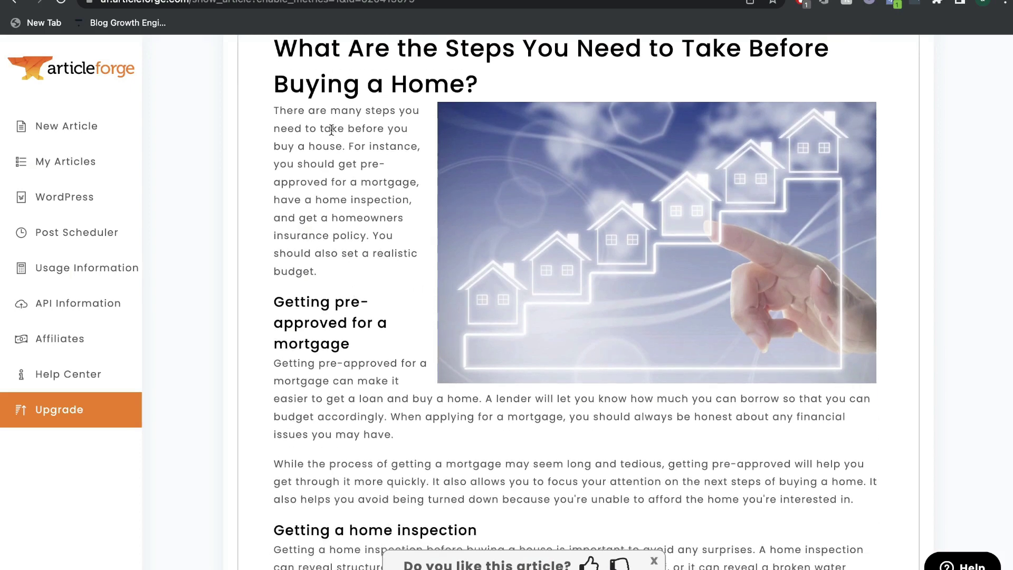
drag(284, 115, 361, 165)
scroll(385, 205, down, 3)
drag(360, 269, 294, 234)
scroll(294, 234, down, 7)
Step: Continue down the article, selecting the Getting a home inspection heading
triple_click(351, 296)
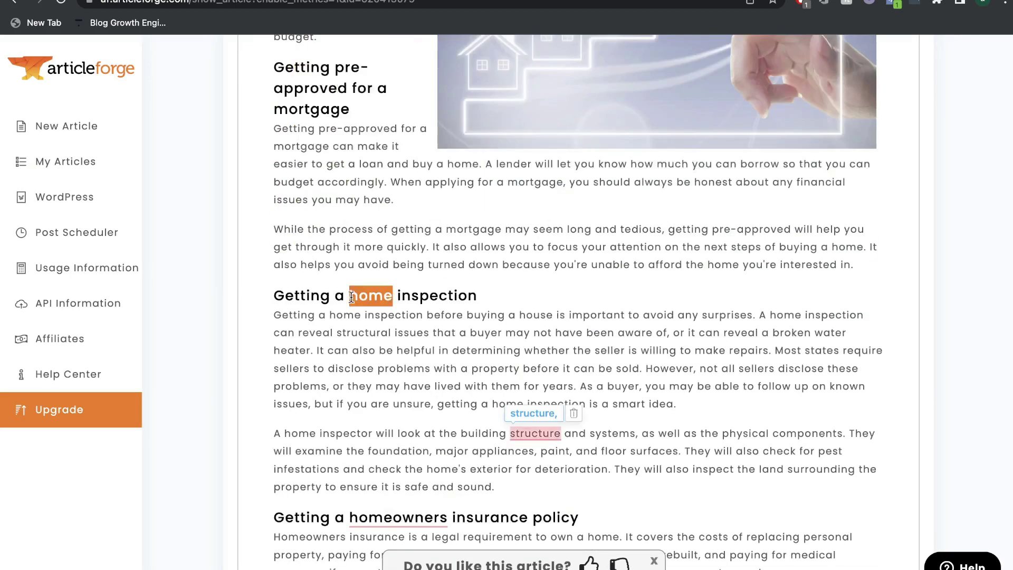
scroll(352, 297, down, 1)
scroll(351, 297, down, 7)
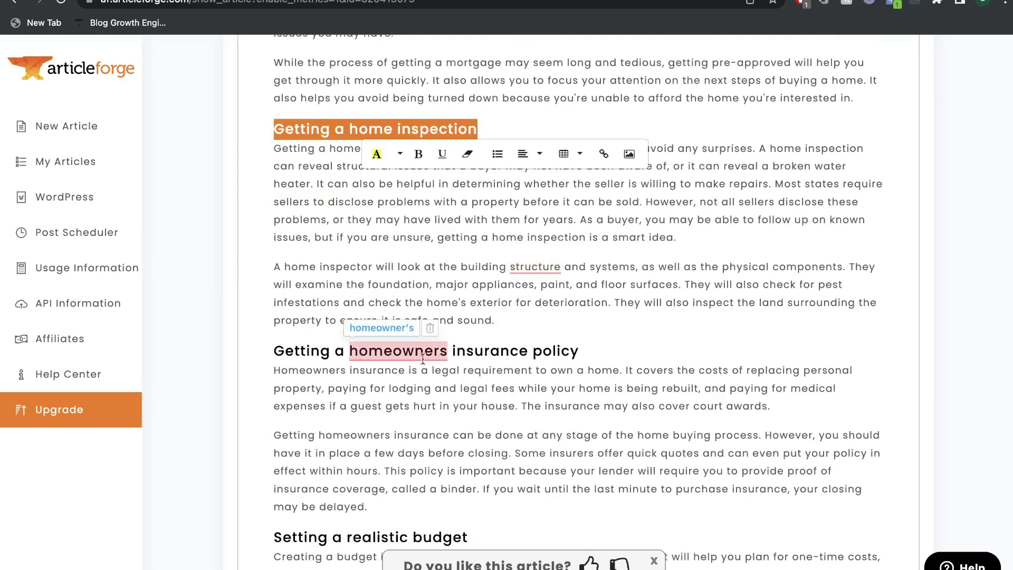
scroll(423, 359, down, 4)
scroll(422, 359, down, 3)
Step: Select the whole Article Forge article, from the end of its last paragraph up to the title
triple_click(398, 395)
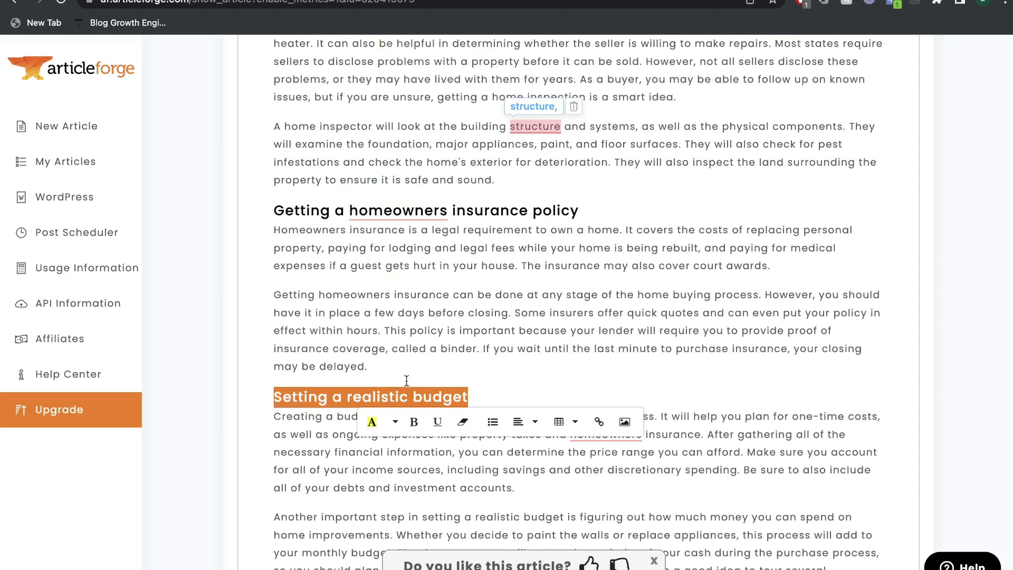
scroll(406, 380, down, 6)
scroll(406, 380, down, 5)
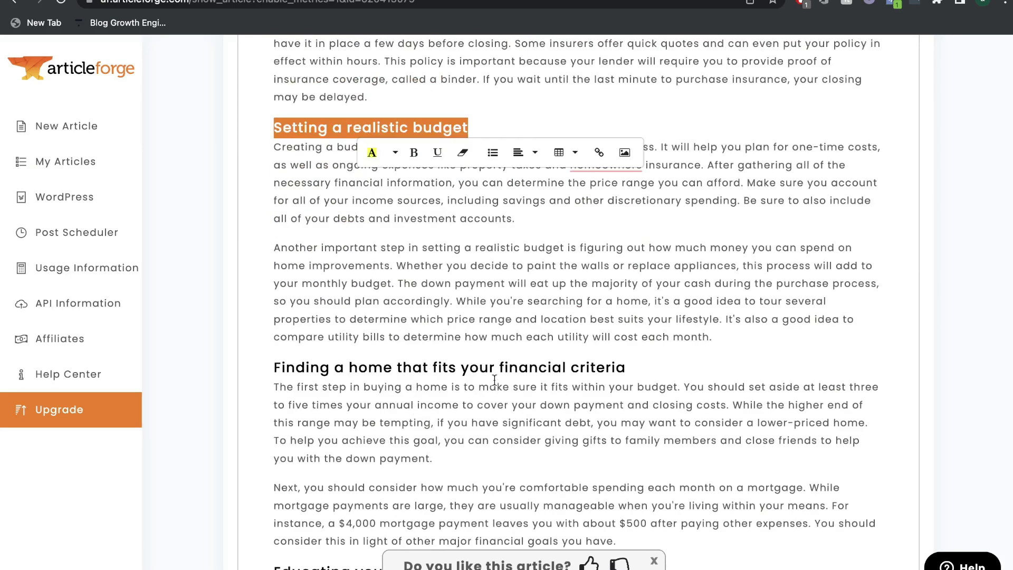
scroll(513, 369, down, 7)
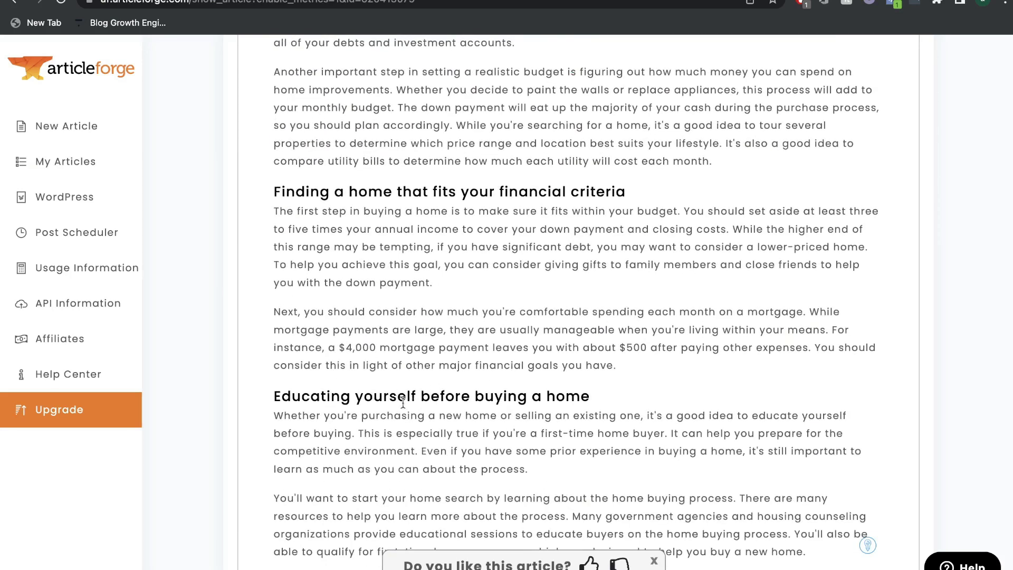
scroll(480, 397, down, 6)
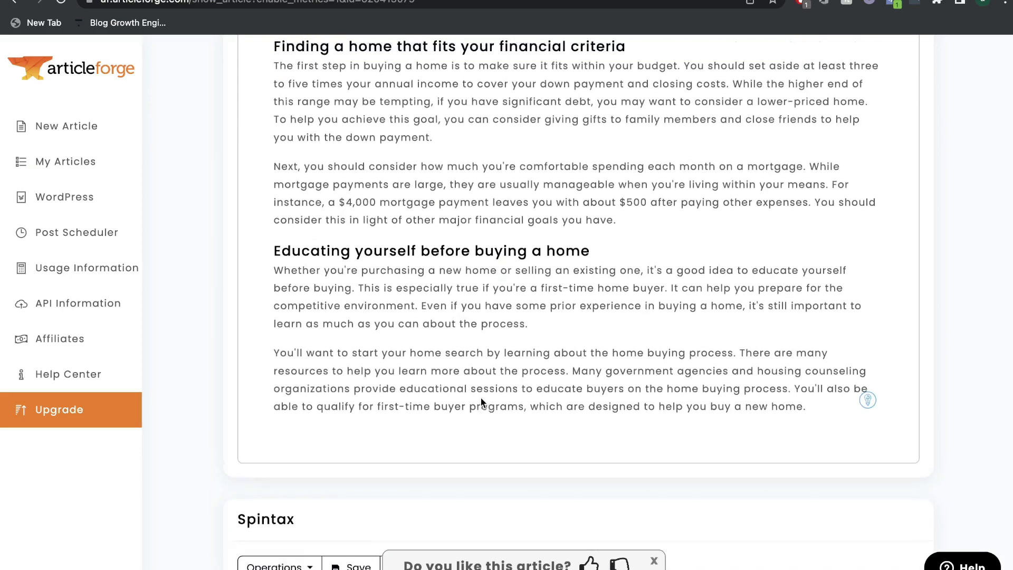
scroll(481, 402, up, 2)
drag(824, 454, 313, 112)
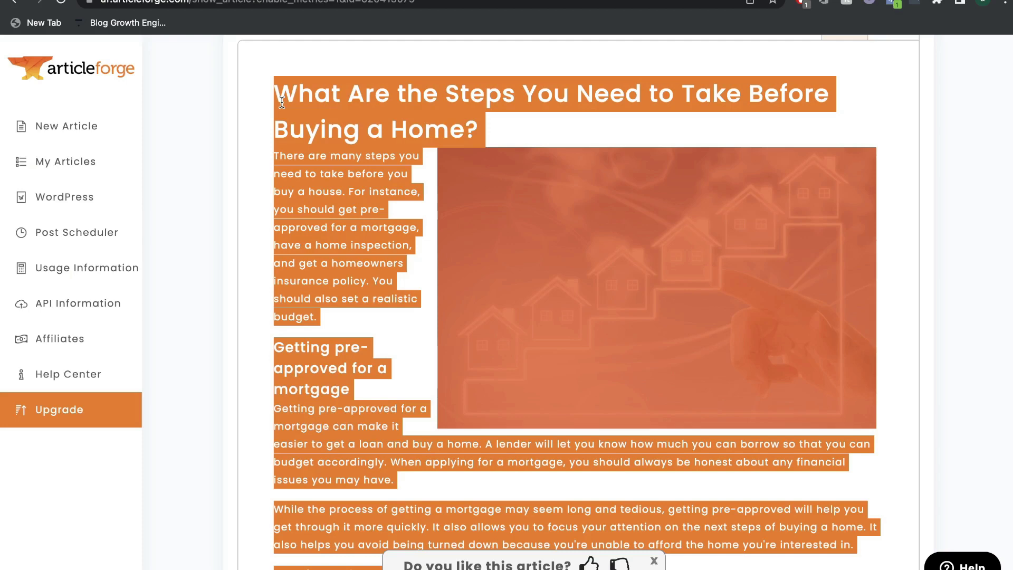
Step: Reselect the Article Forge article text, get its Word Counter Plus count, then deselect
click(281, 101)
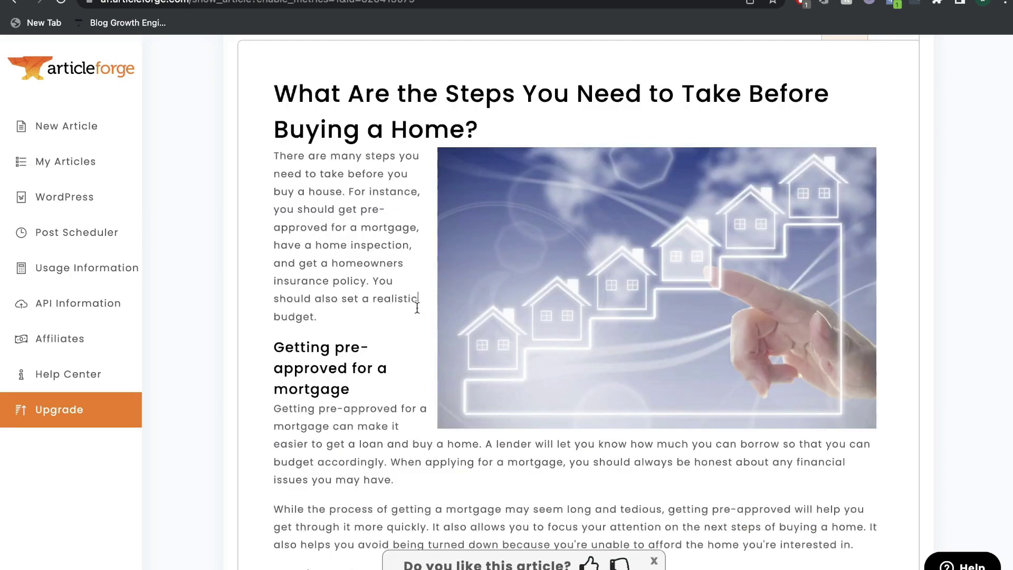
scroll(572, 286, down, 20)
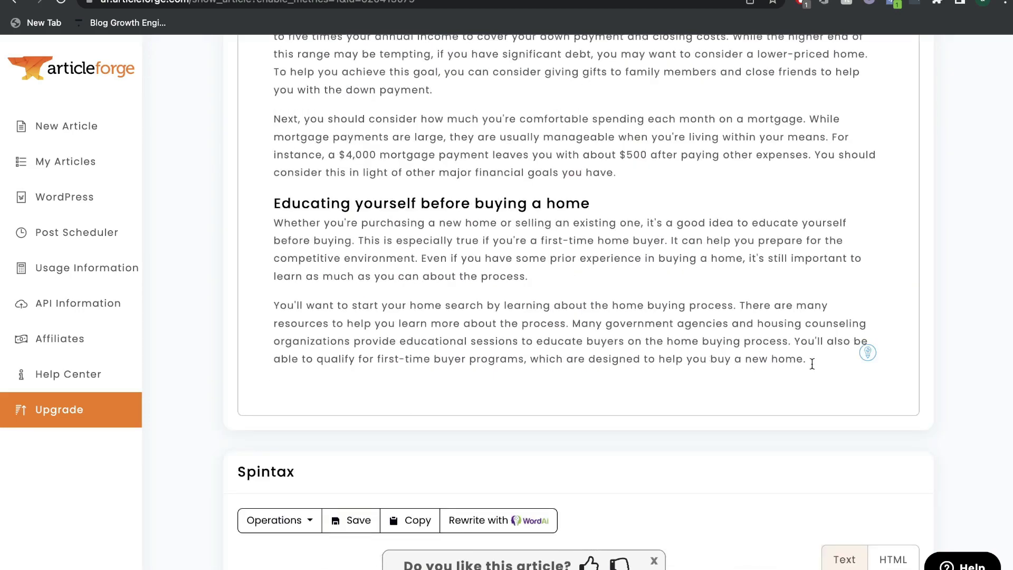
drag(818, 364, 478, 283)
click(511, 224)
click(534, 351)
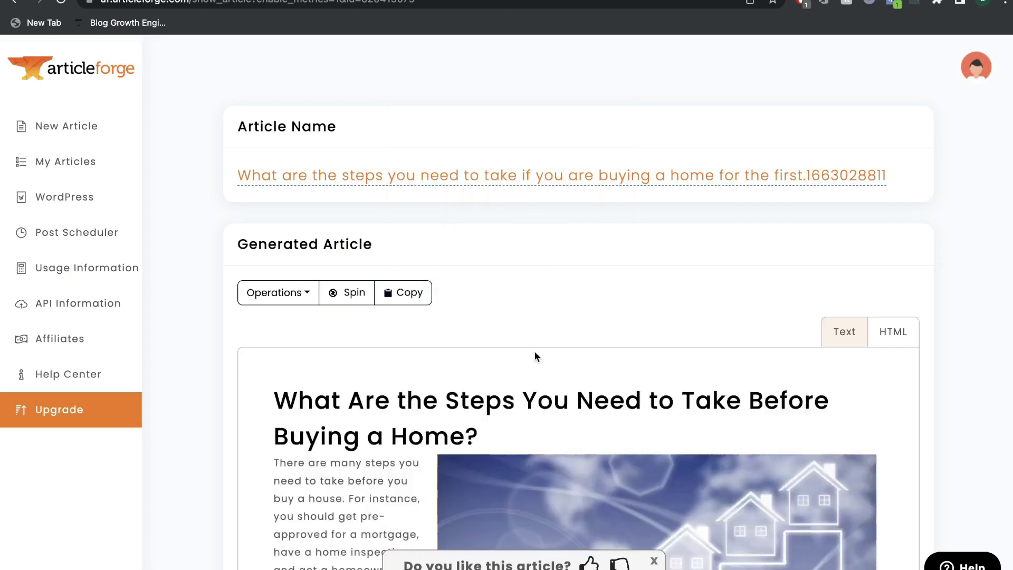
scroll(534, 352, down, 2)
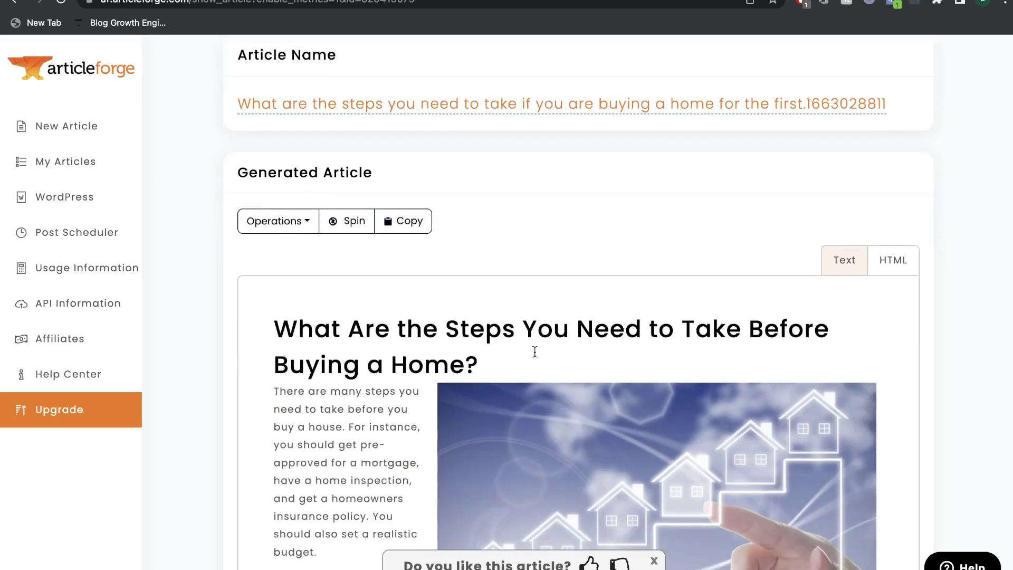
scroll(534, 352, down, 3)
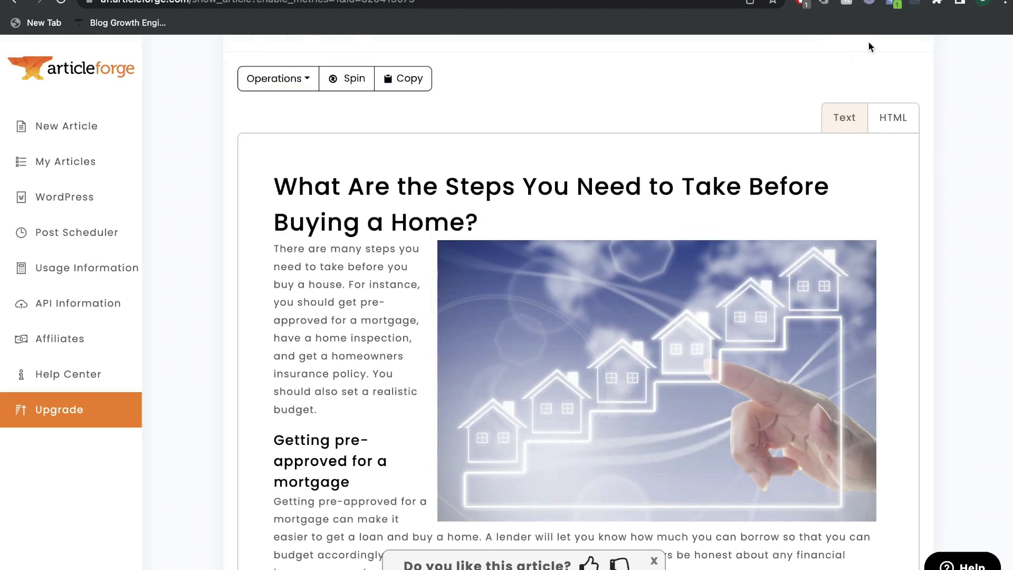
Step: Return to the Autoblogging.ai article and scroll into it
key(ctrl+Tab)
scroll(856, 248, down, 3)
scroll(856, 248, down, 3)
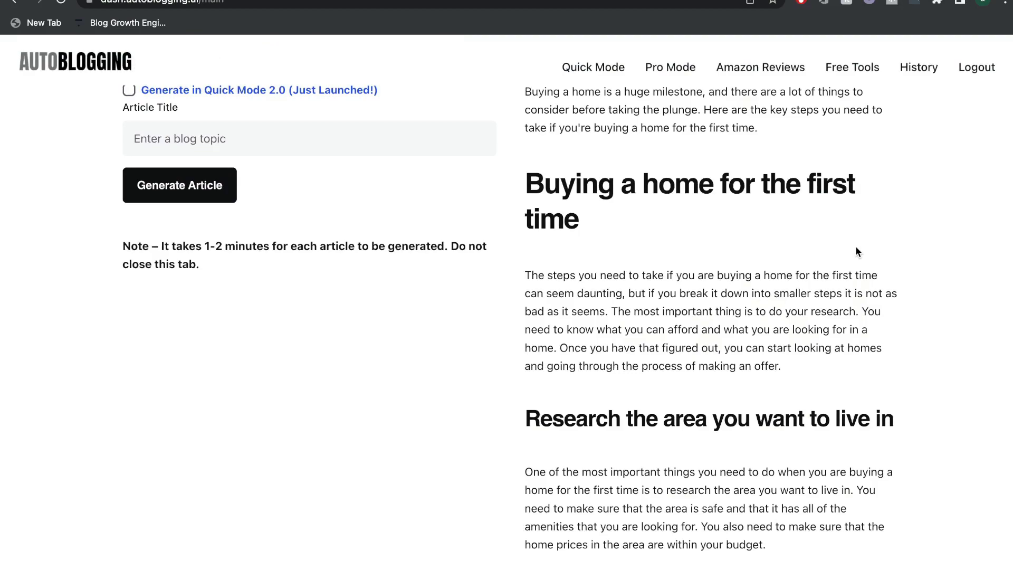
Step: Skim the Autoblogging Quick Mode article to Get a home inspection, then return to ArticleForge
scroll(856, 248, up, 3)
scroll(856, 246, down, 15)
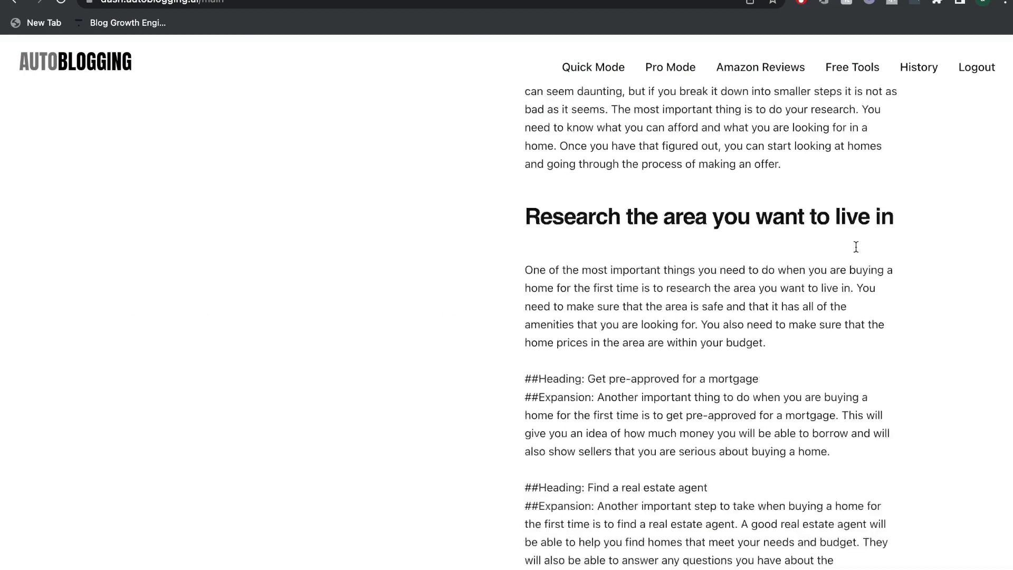
scroll(856, 246, down, 5)
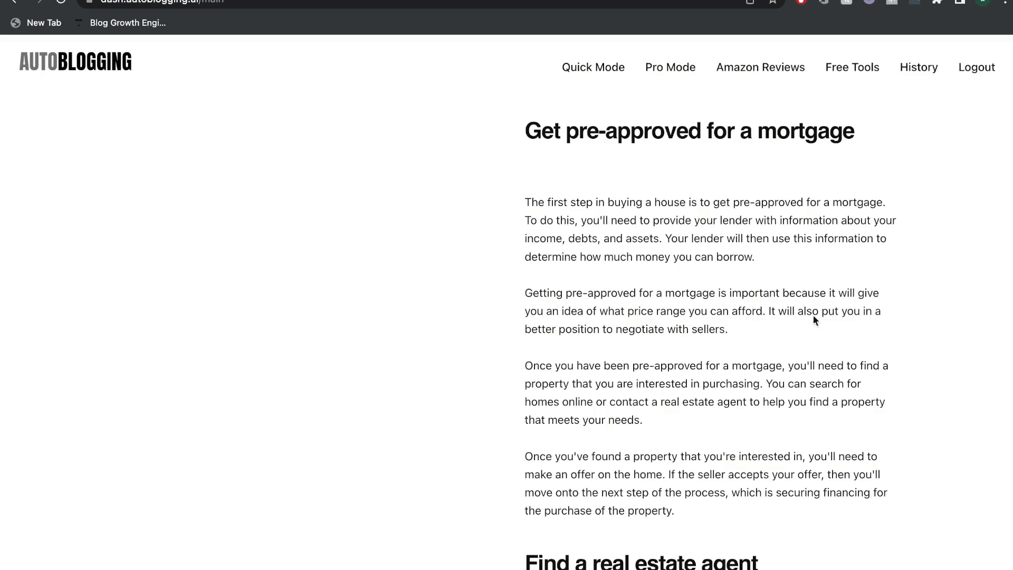
scroll(812, 314, down, 9)
scroll(813, 298, down, 10)
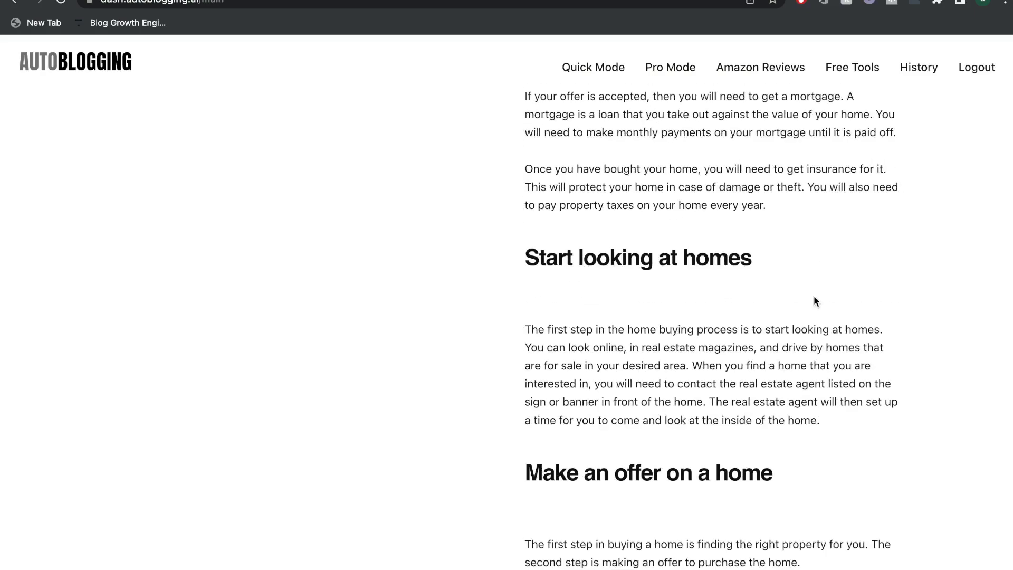
scroll(814, 302, down, 2)
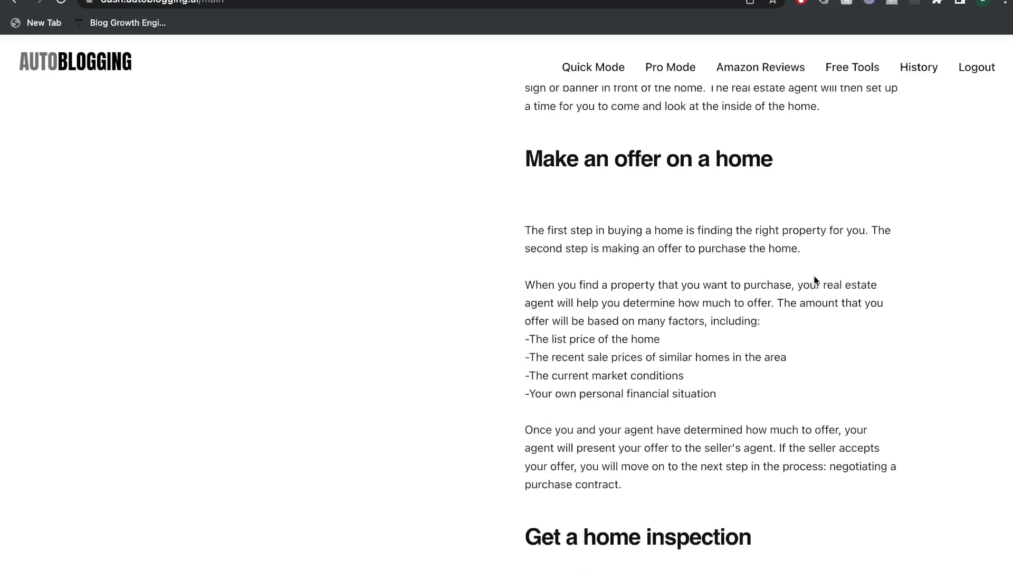
click(799, 2)
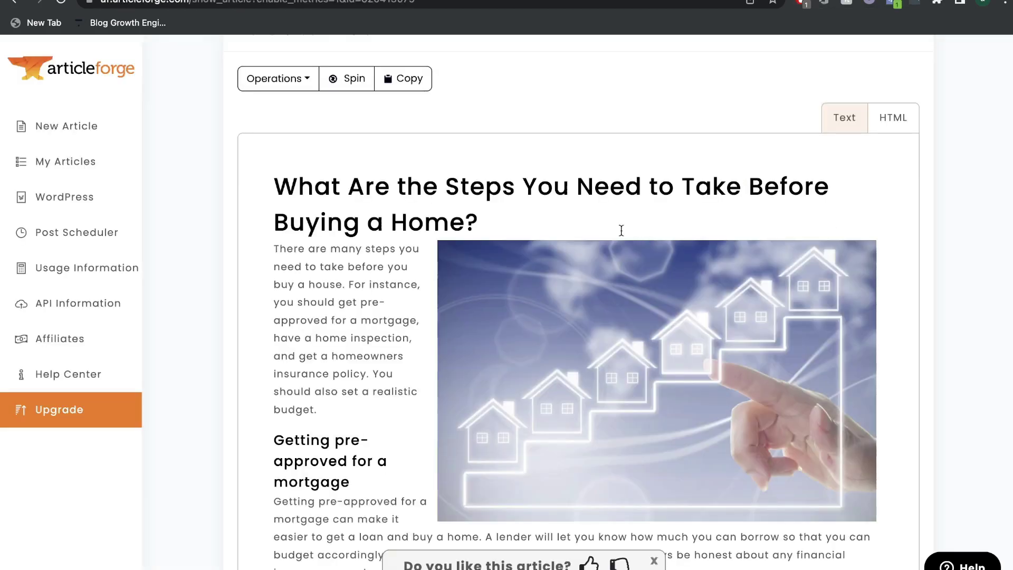
scroll(442, 296, down, 3)
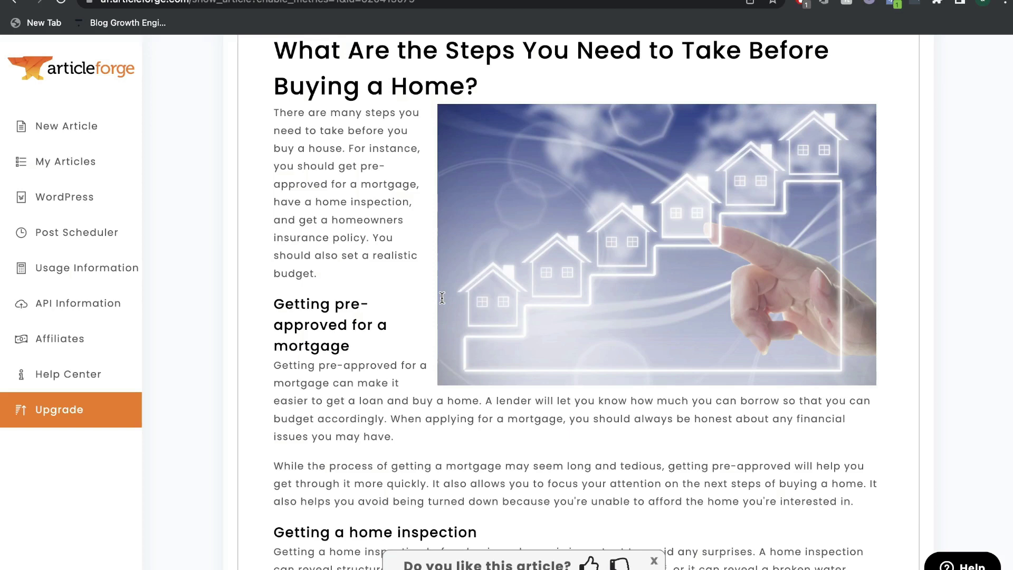
scroll(442, 298, down, 2)
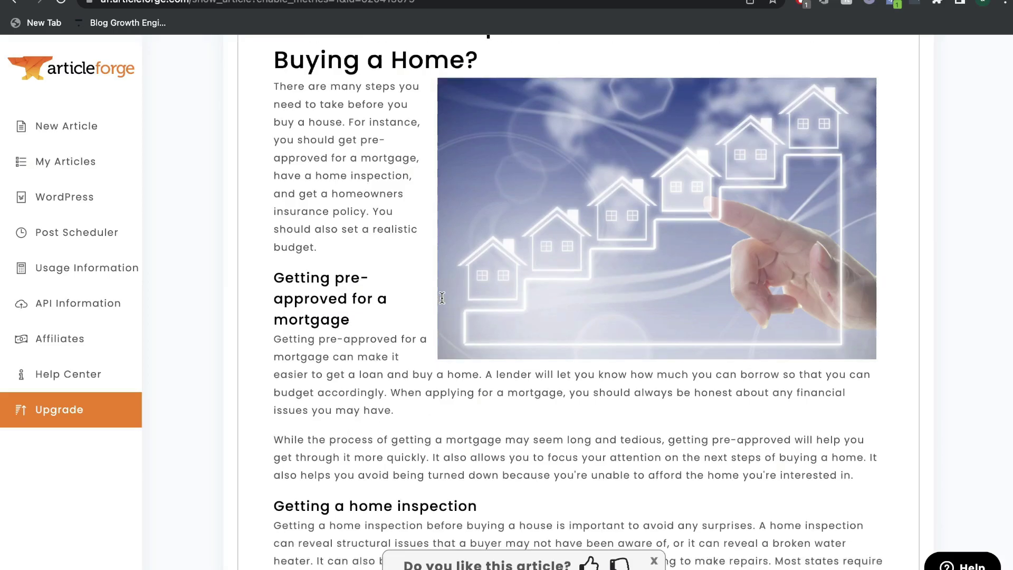